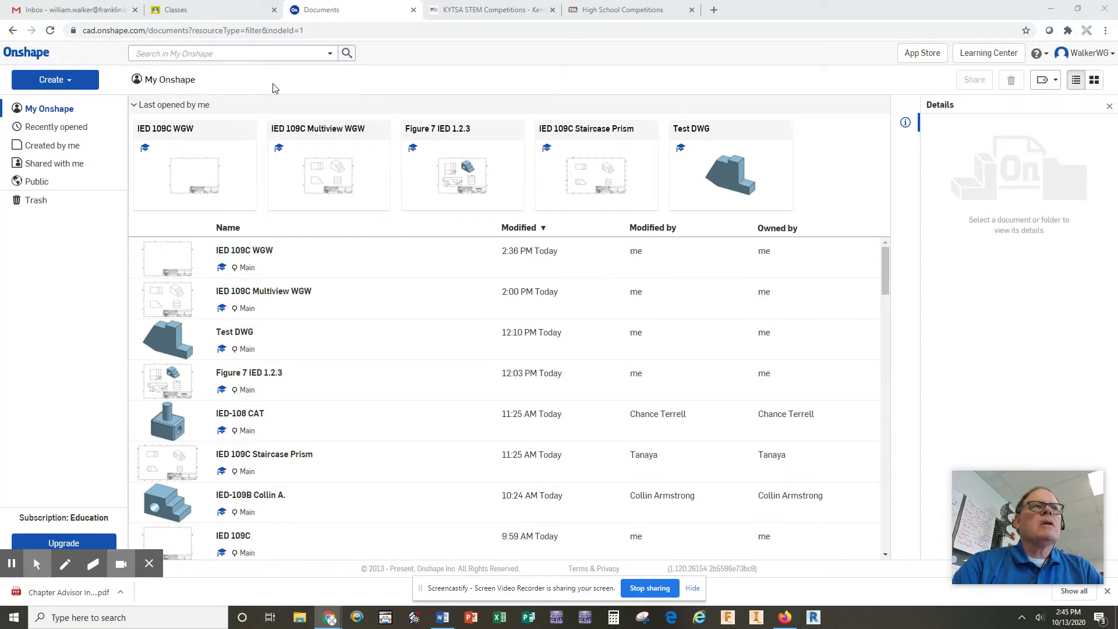
Step: Create a new Onshape document named 'IED 109C' followed by the student's name
{"action": "left_click", "coordinate": [58, 81]}
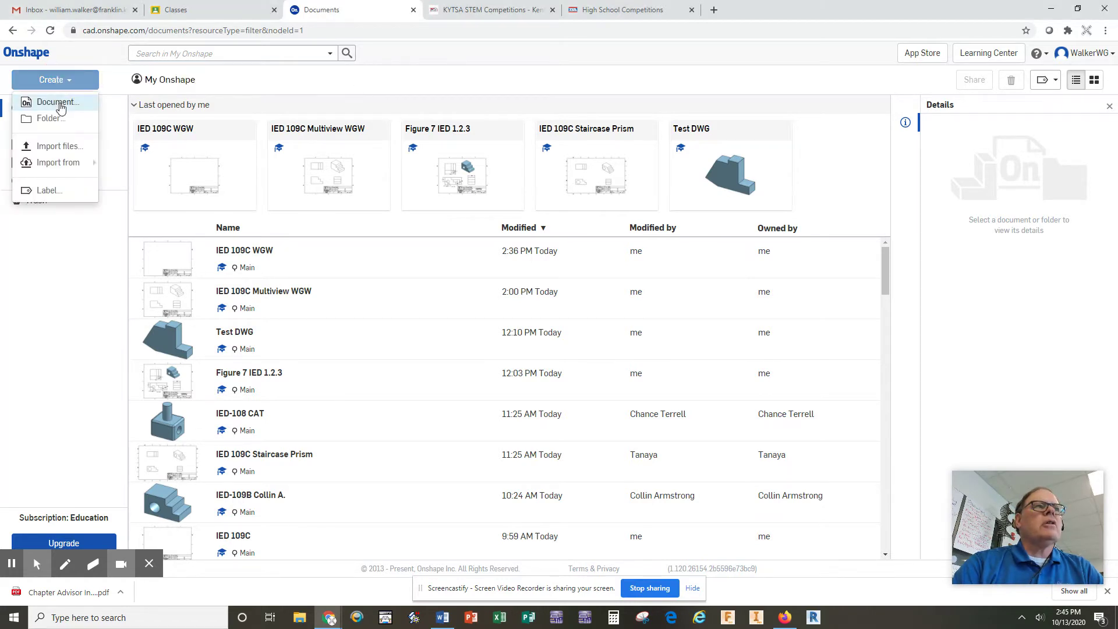
{"action": "left_click", "coordinate": [59, 102]}
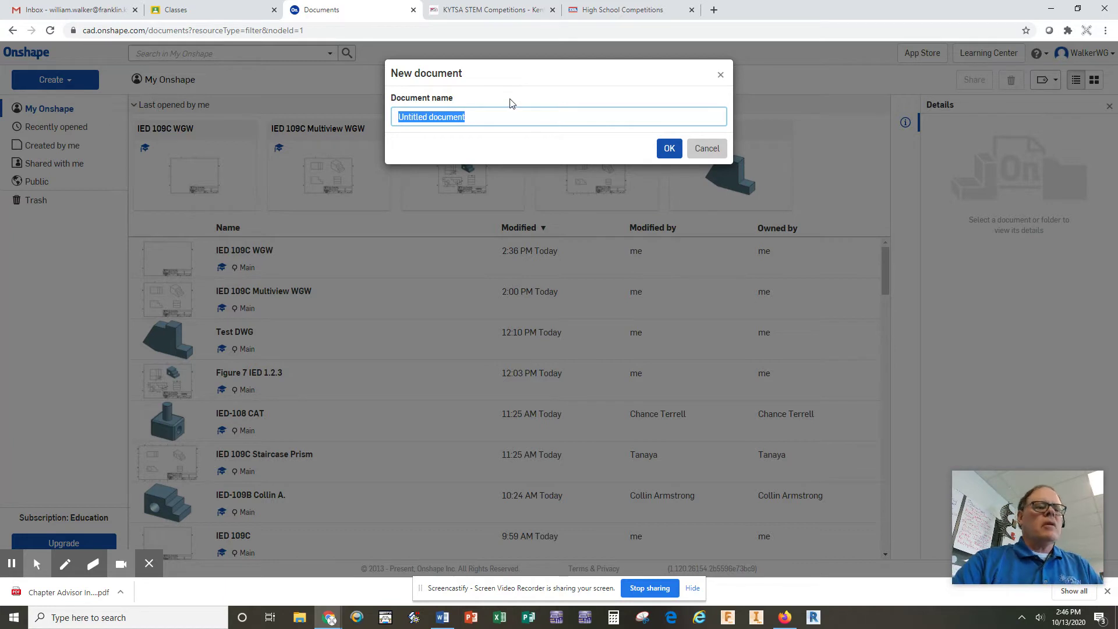
{"action": "type", "text": "IED"}
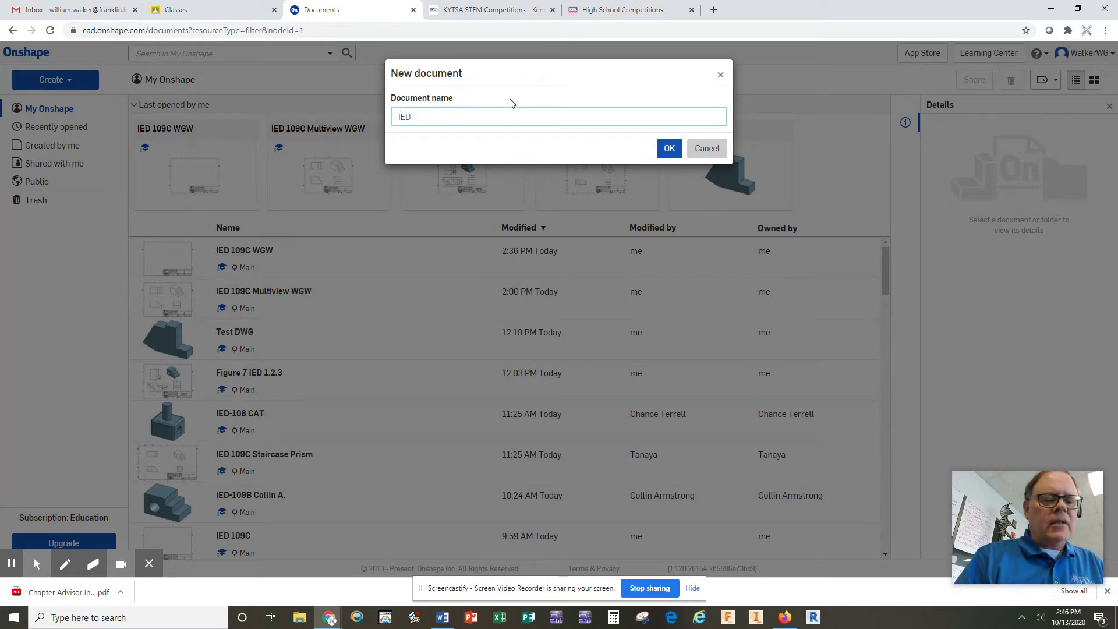
{"action": "type", "text": " 109"}
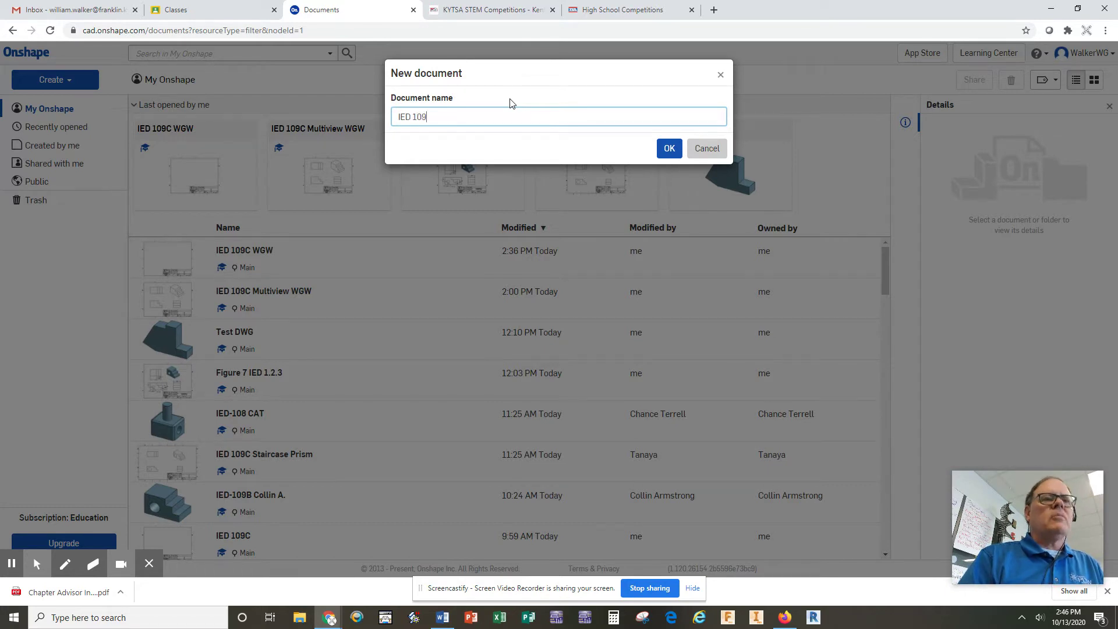
{"action": "type", "text": "C"}
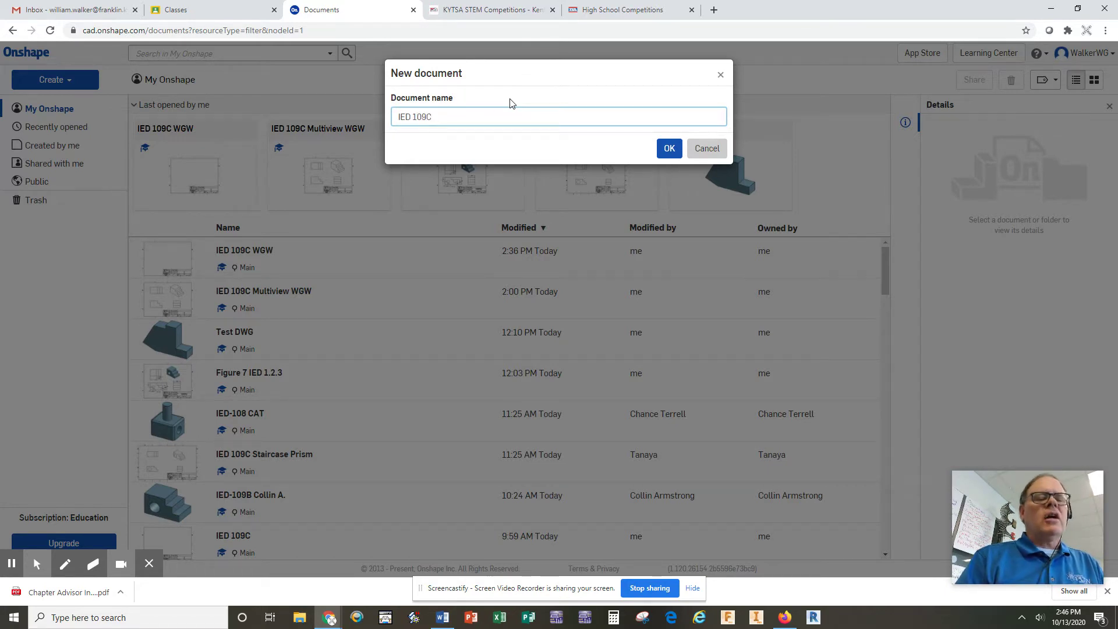
{"action": "type", "text": " wG"}
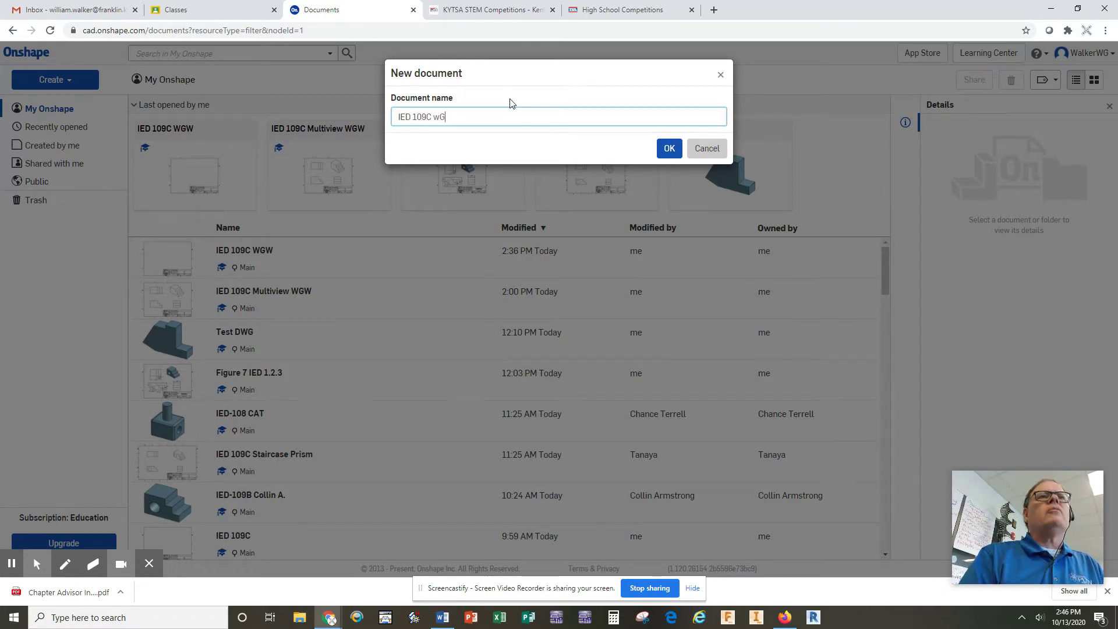
{"action": "type", "text": "walker"}
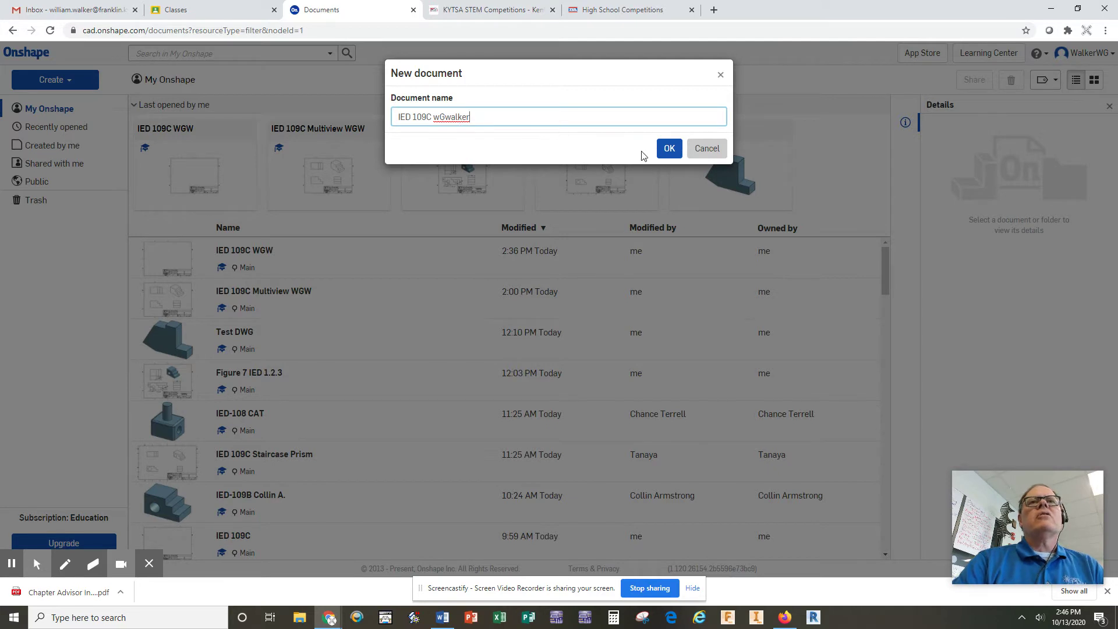
{"action": "left_click", "coordinate": [668, 151]}
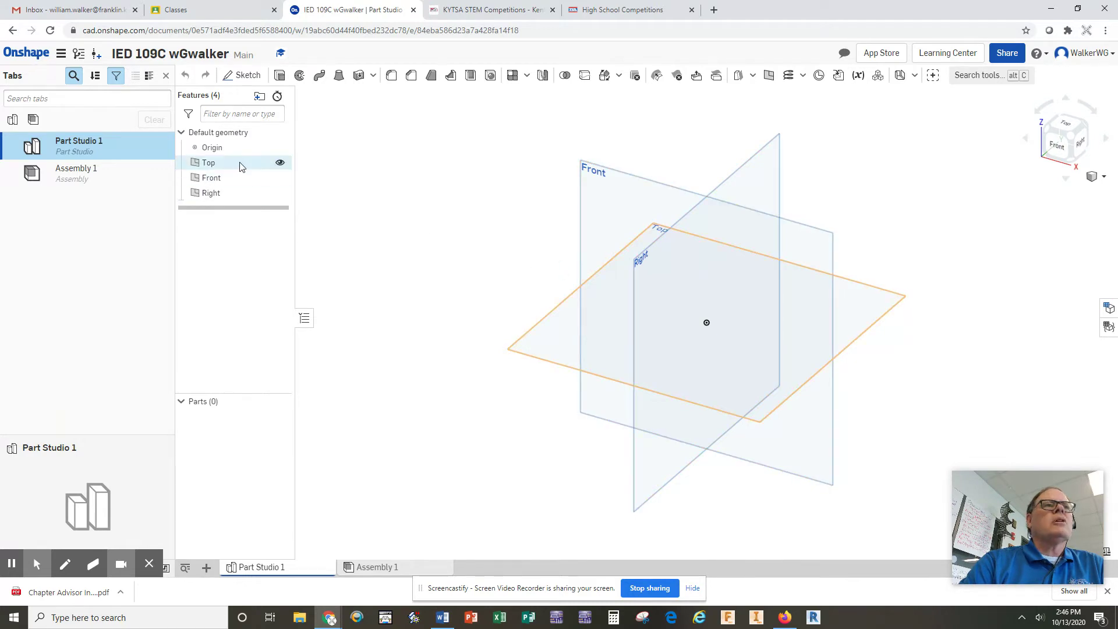
Step: Hide the Top and Right planes in Part Studio 1's feature list
{"action": "left_click", "coordinate": [280, 163]}
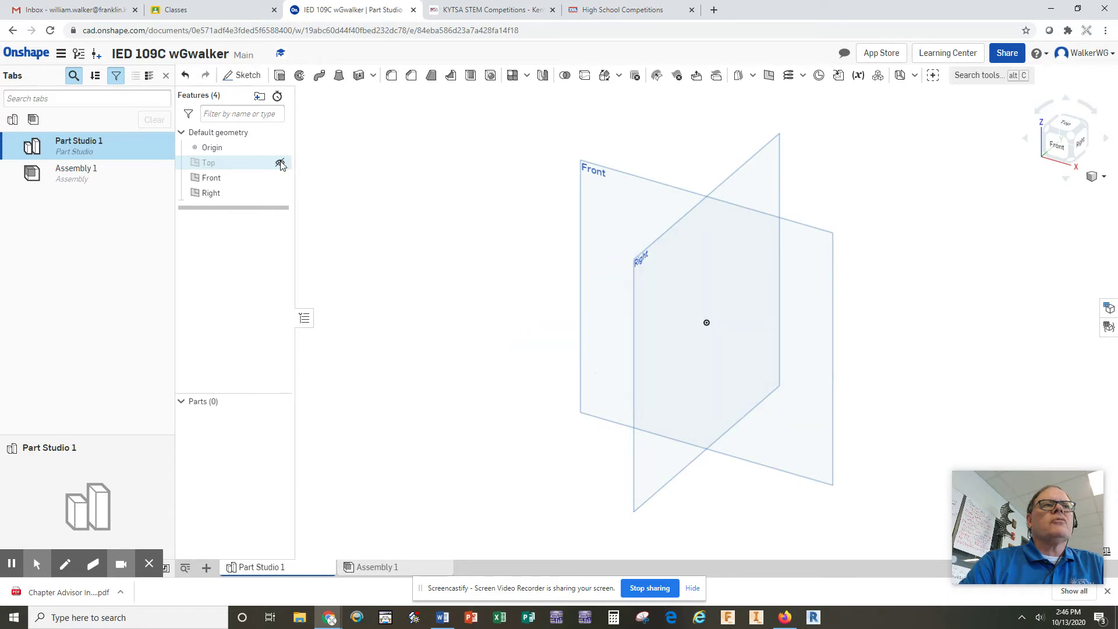
{"action": "left_click", "coordinate": [280, 194]}
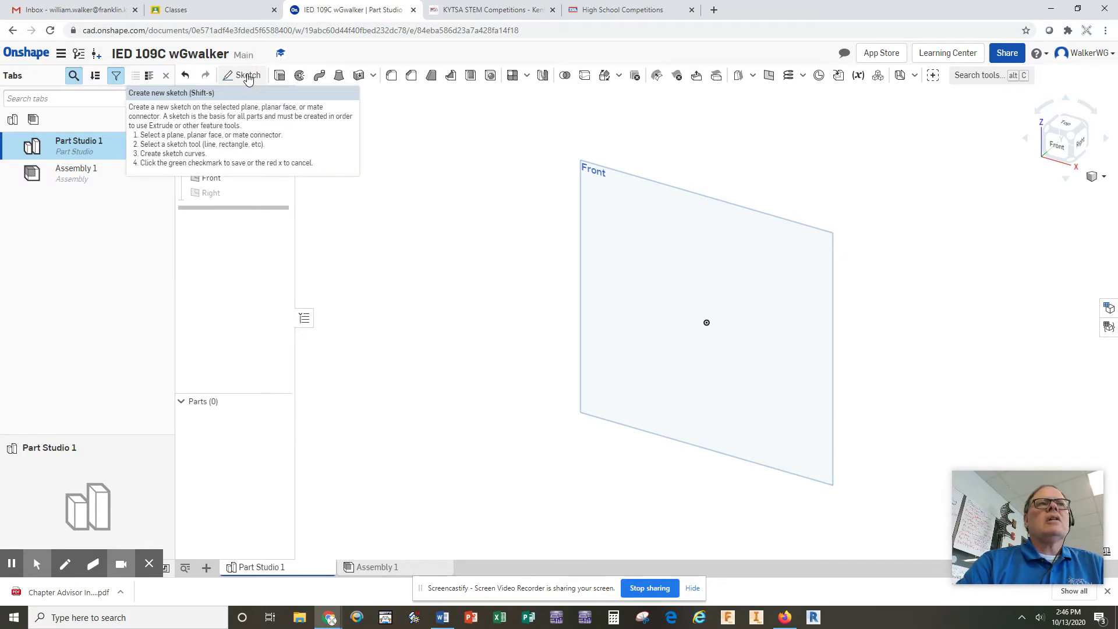
Step: Start Sketch 1 on the Front plane and view it normal
{"action": "left_click", "coordinate": [248, 76]}
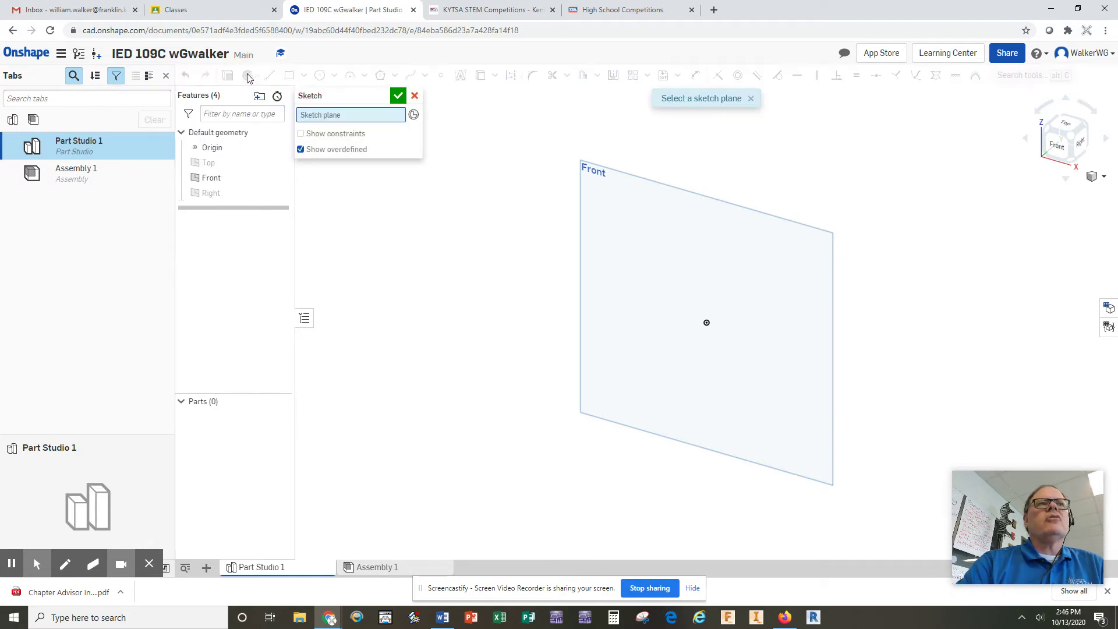
{"action": "left_click", "coordinate": [644, 184]}
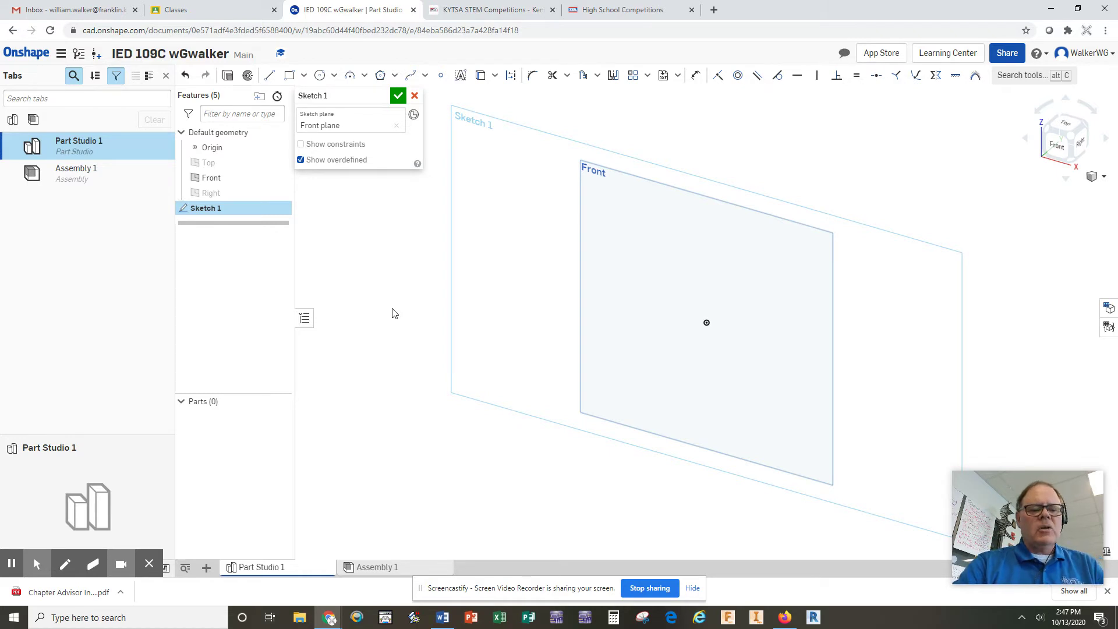
{"action": "key", "text": "n"}
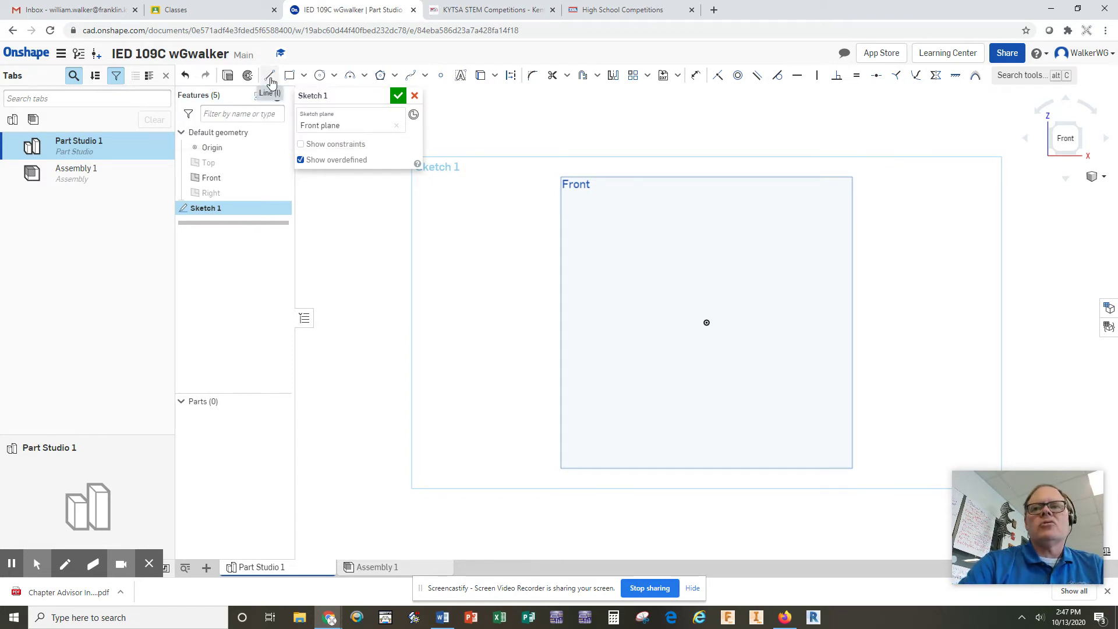
Step: Draw a horizontal base line near the bottom of the sketch, dimensioned to 5
{"action": "left_click", "coordinate": [270, 76]}
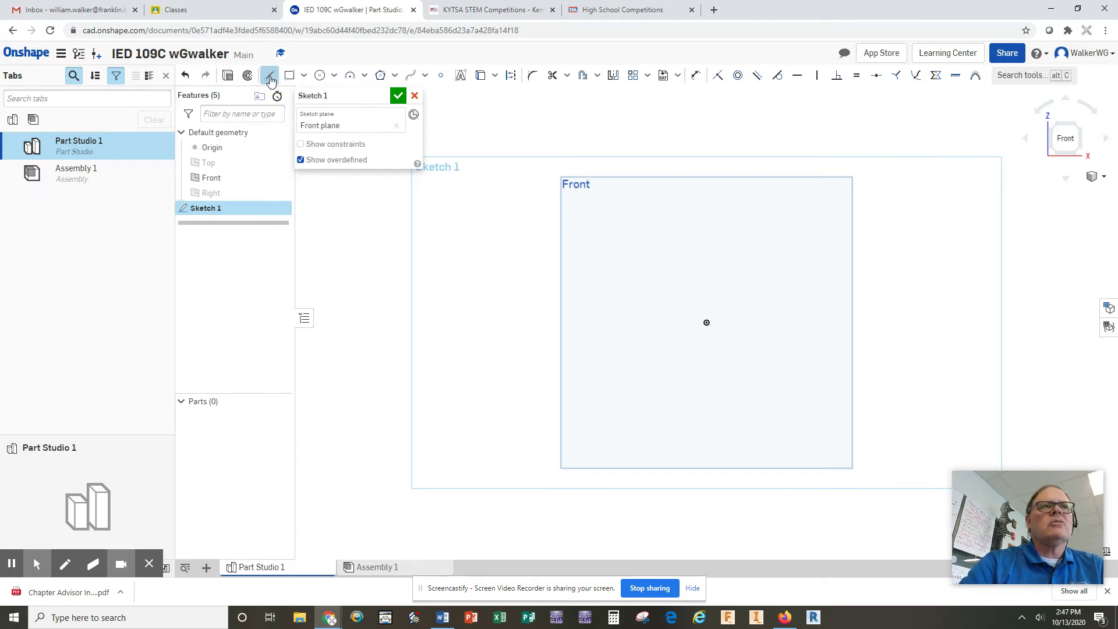
{"action": "left_click", "coordinate": [592, 397]}
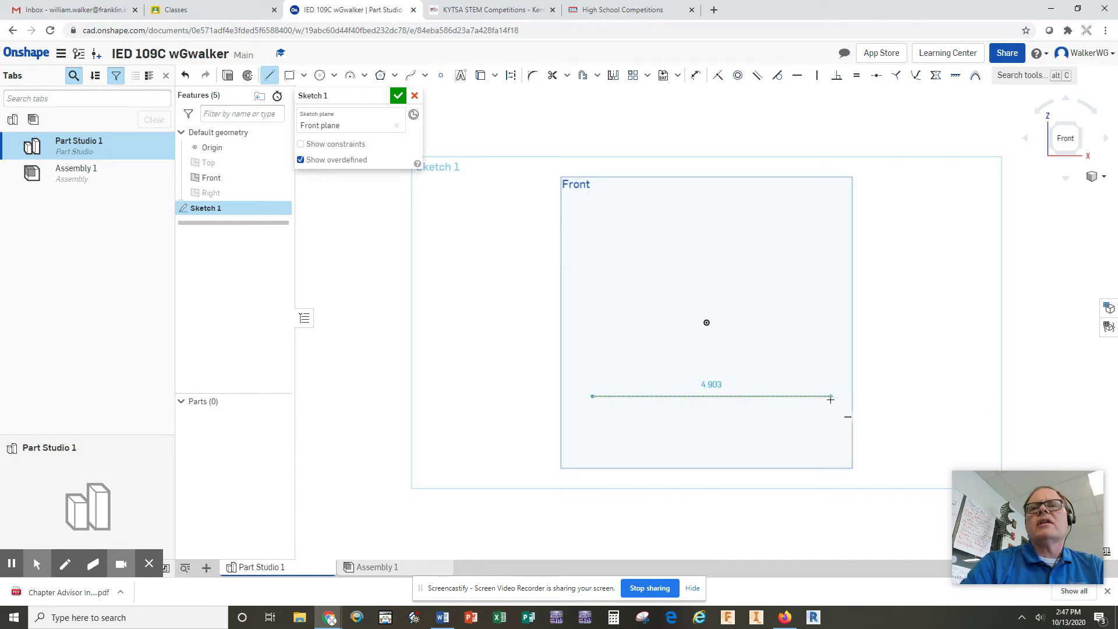
{"action": "left_click", "coordinate": [831, 399]}
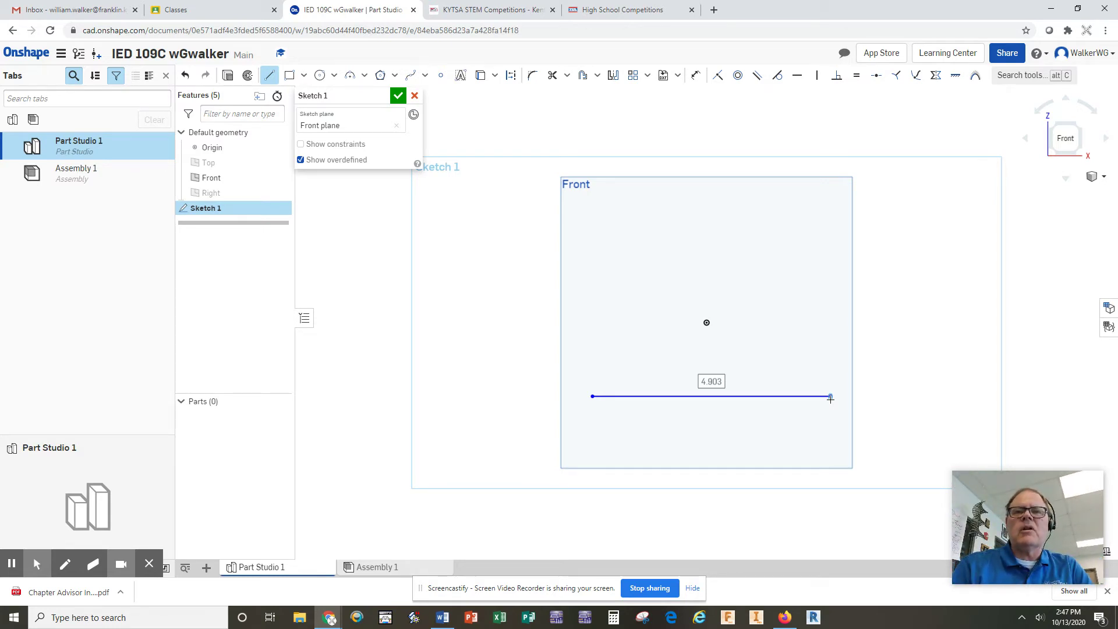
{"action": "type", "text": "5"}
{"action": "key", "text": "Return"}
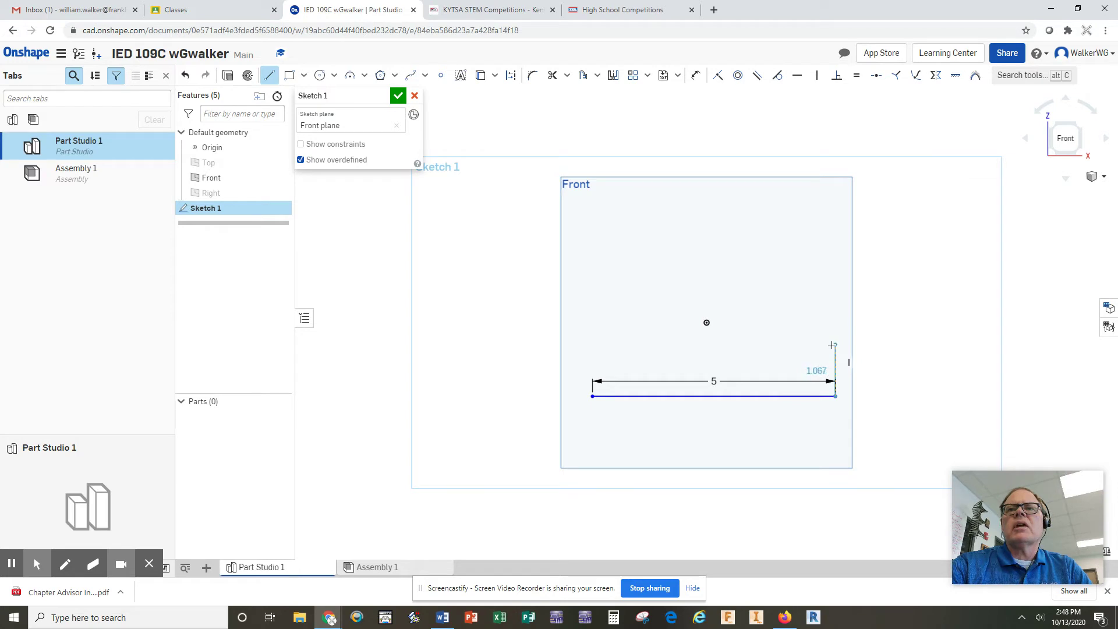
Step: Draw the stair steps: three 1-unit risers and two 1-unit treads
{"action": "left_click", "coordinate": [833, 346]}
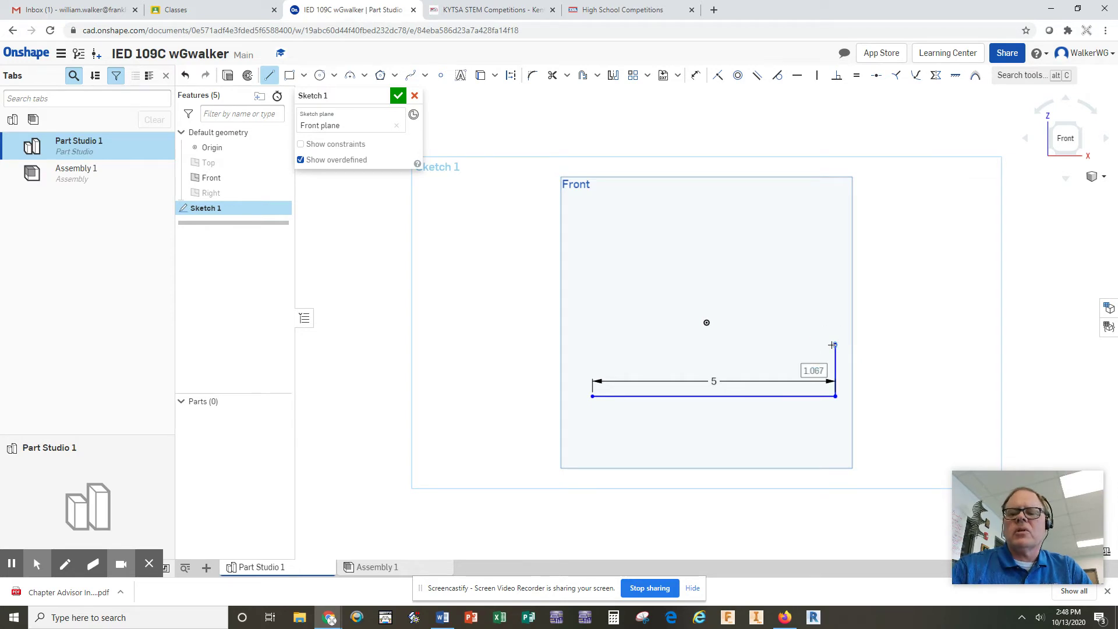
{"action": "type", "text": "1"}
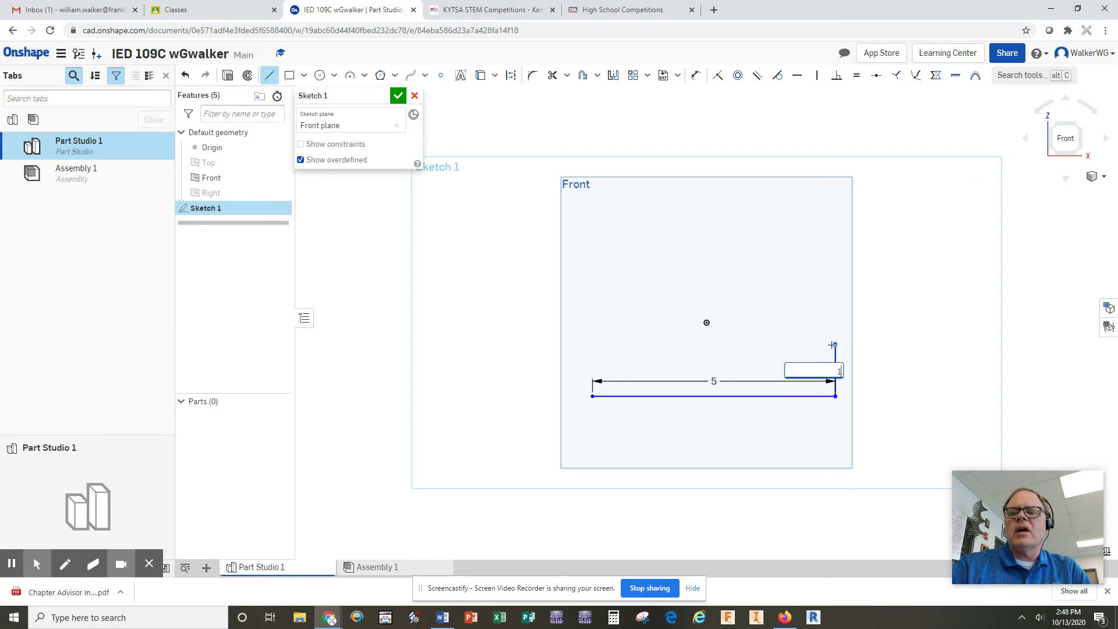
{"action": "key", "text": "Return"}
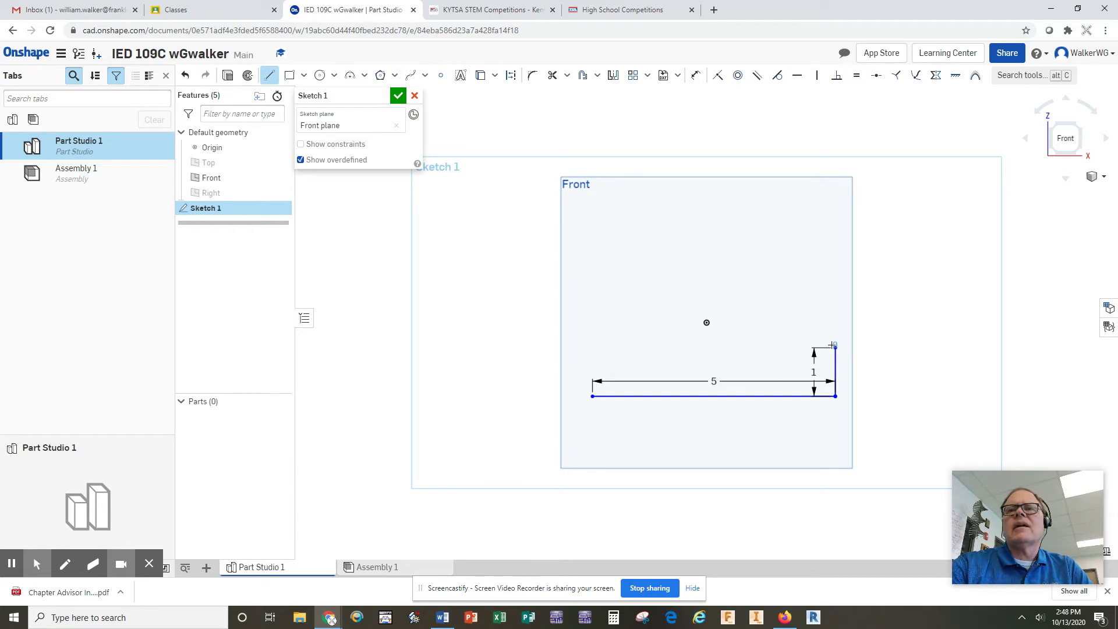
{"action": "left_click", "coordinate": [776, 349]}
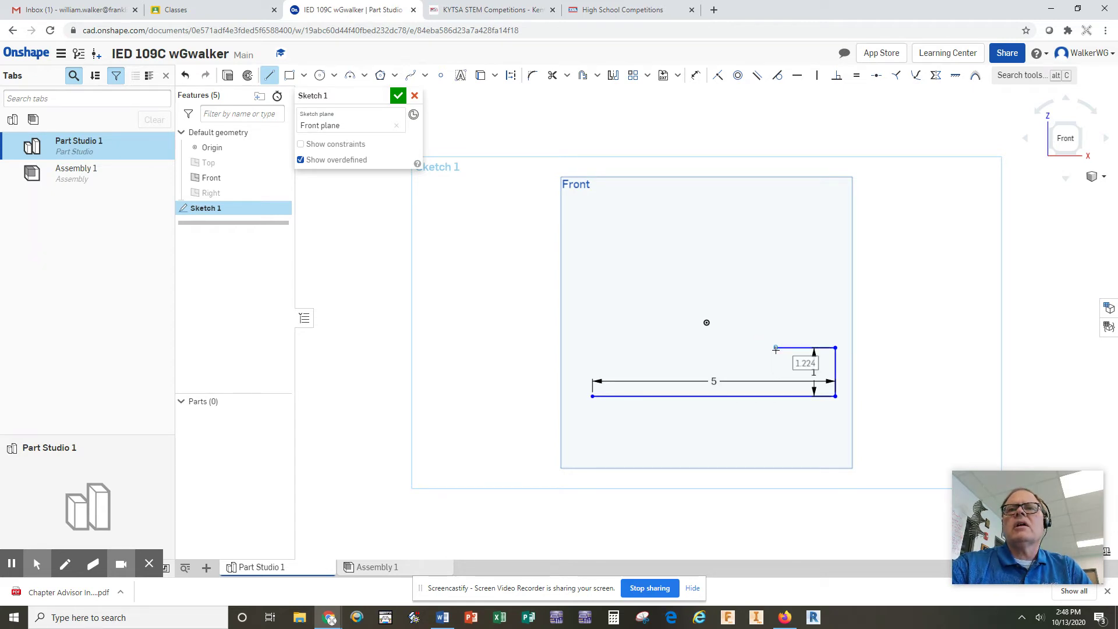
{"action": "type", "text": "1"}
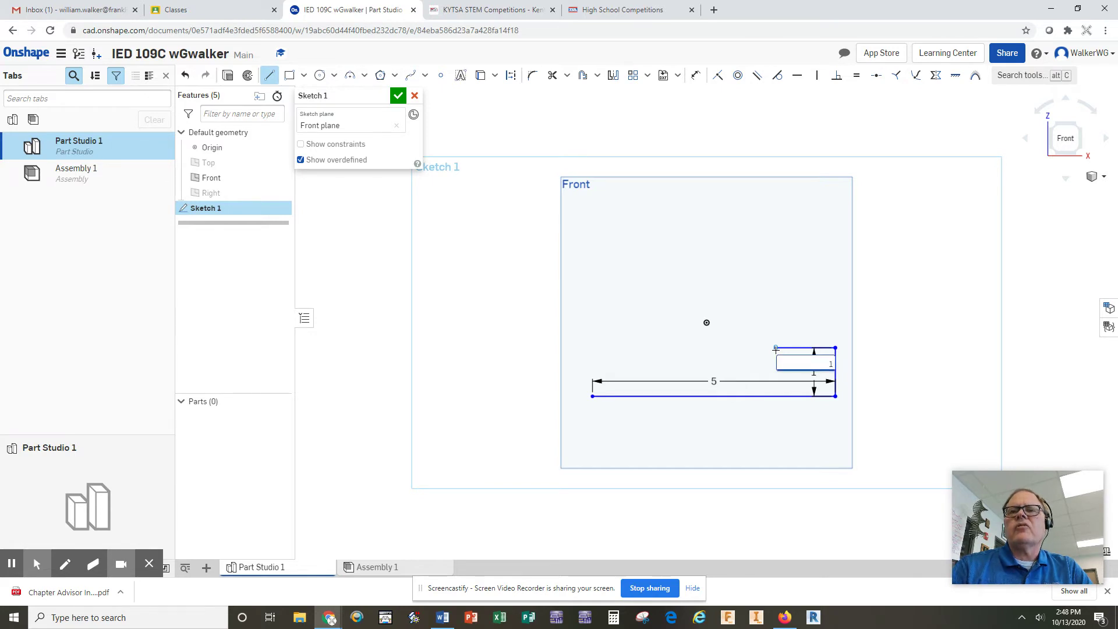
{"action": "key", "text": "Return"}
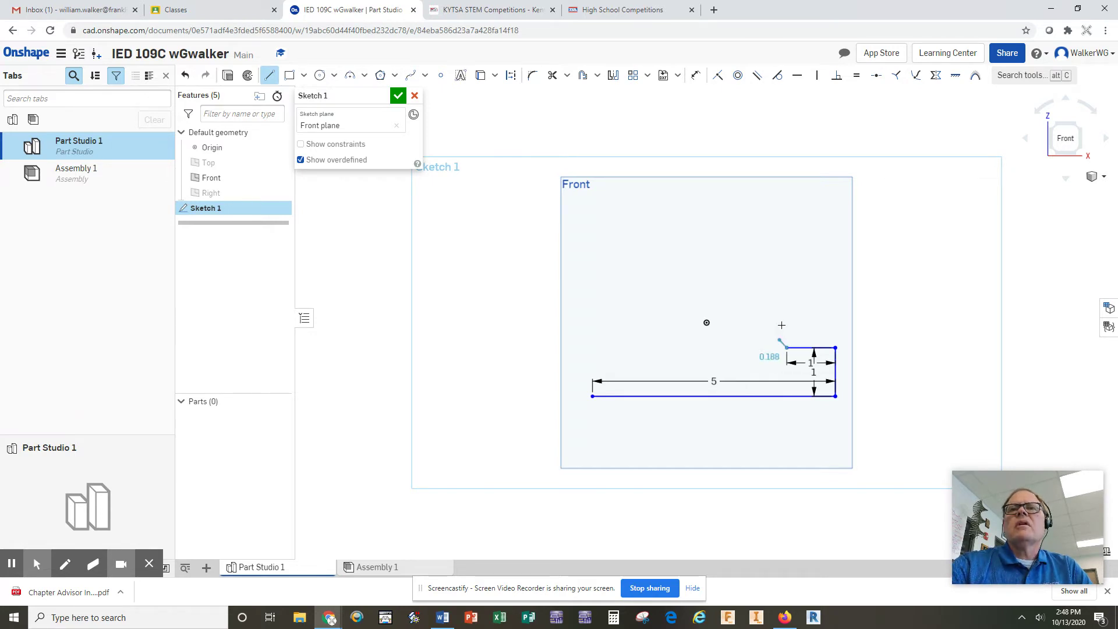
{"action": "left_click", "coordinate": [784, 304]}
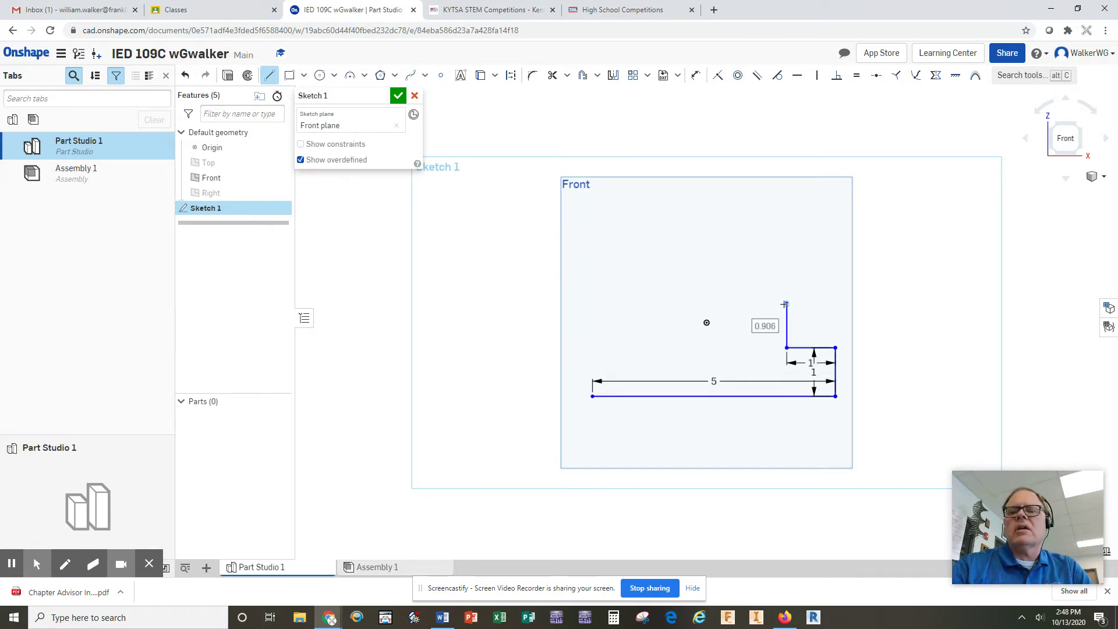
{"action": "type", "text": "1"}
{"action": "key", "text": "Return"}
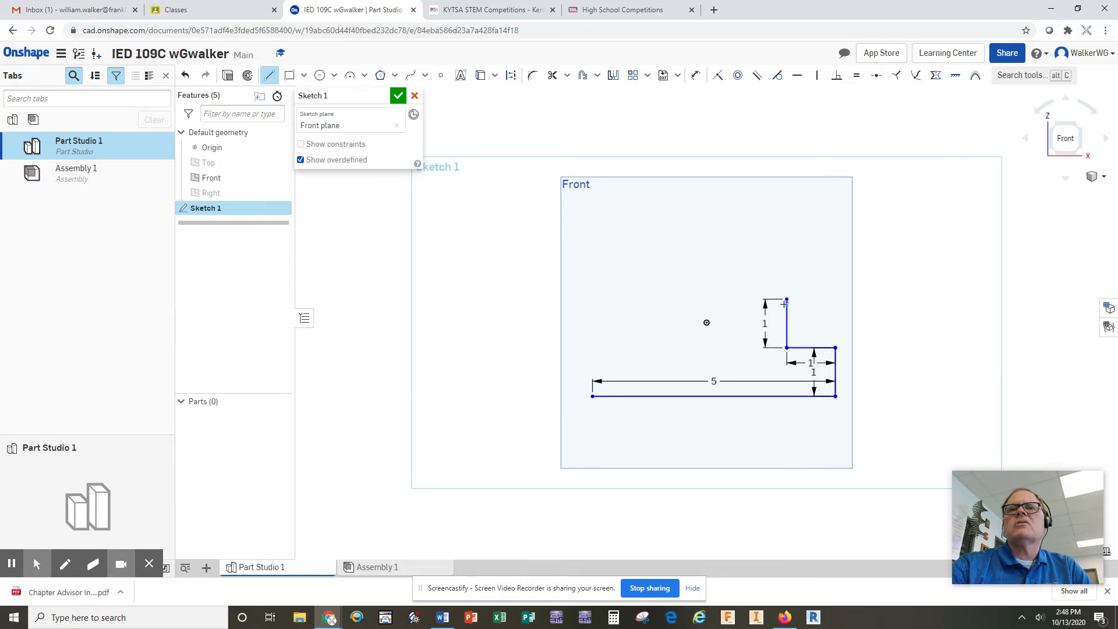
{"action": "left_click", "coordinate": [732, 300]}
{"action": "type", "text": "1"}
{"action": "key", "text": "Return"}
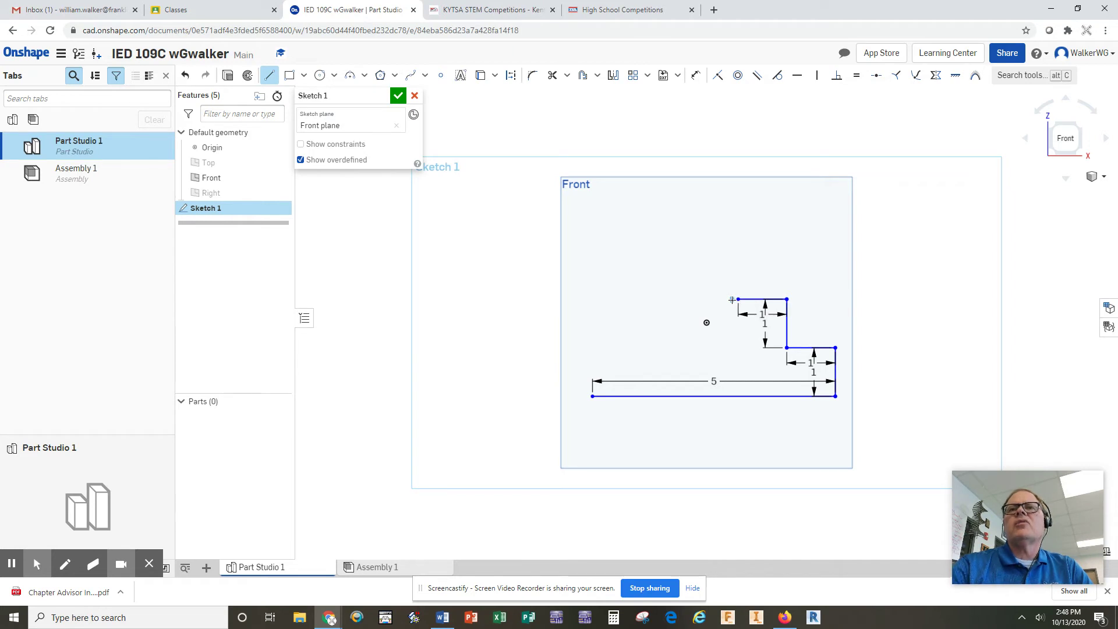
{"action": "left_click", "coordinate": [737, 255]}
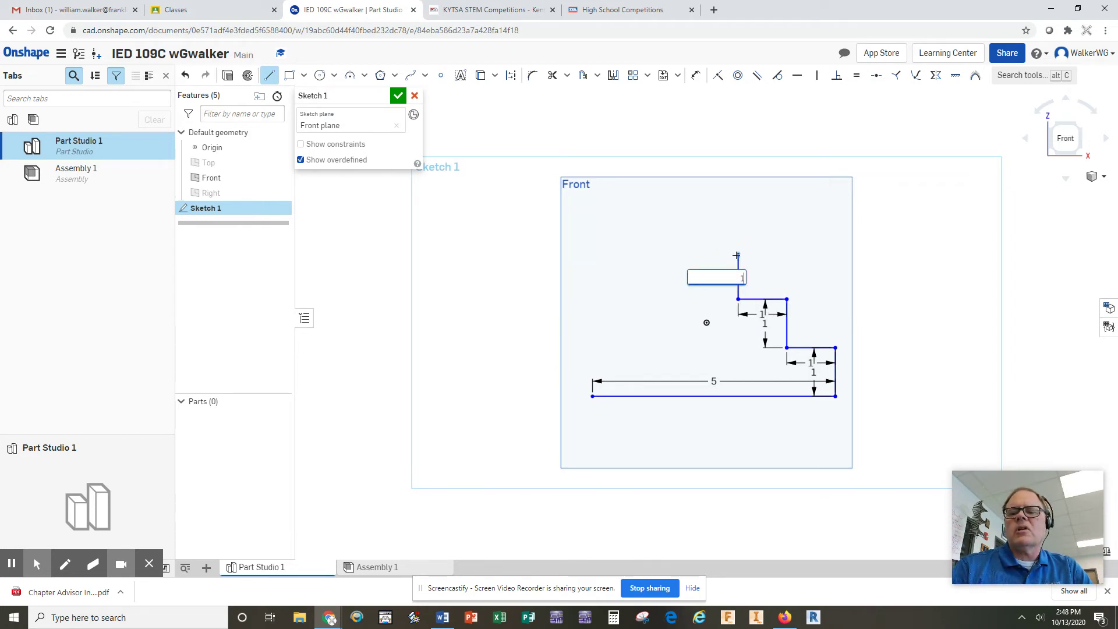
{"action": "type", "text": "1"}
{"action": "key", "text": "Return"}
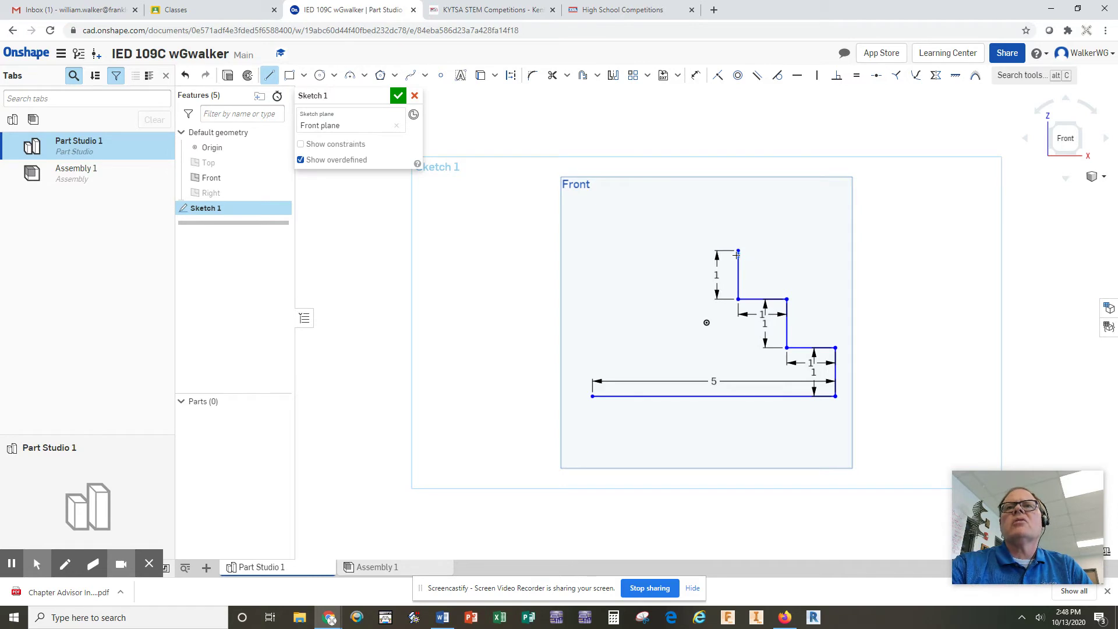
Step: Draw the 3-unit top edge and the left side to close the profile, then accept the sketch
{"action": "left_click", "coordinate": [737, 251]}
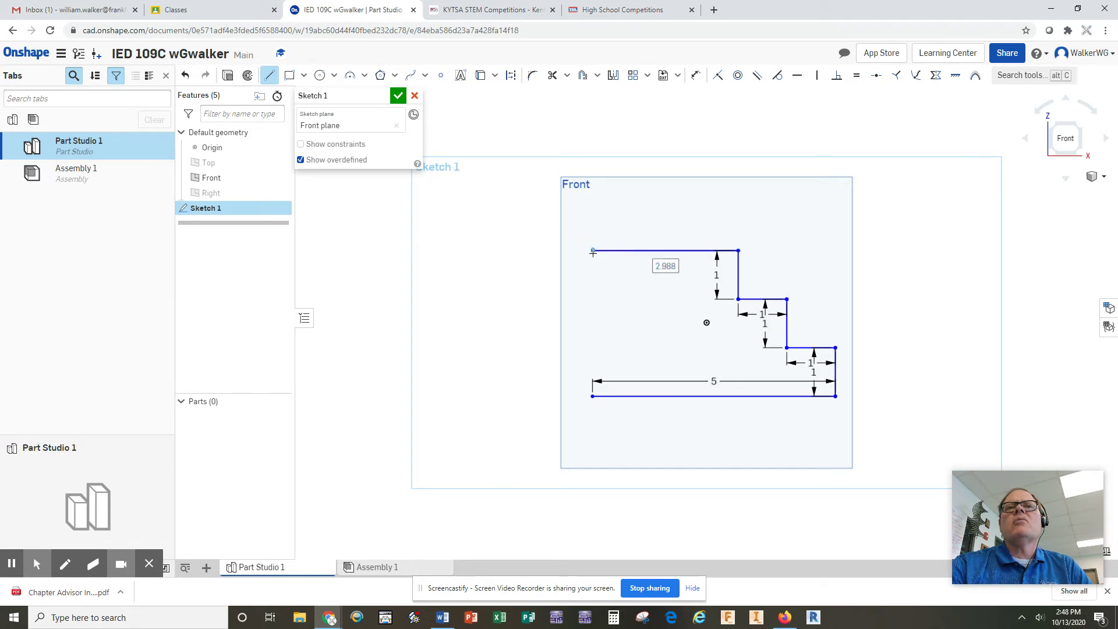
{"action": "type", "text": "3"}
{"action": "key", "text": "Return"}
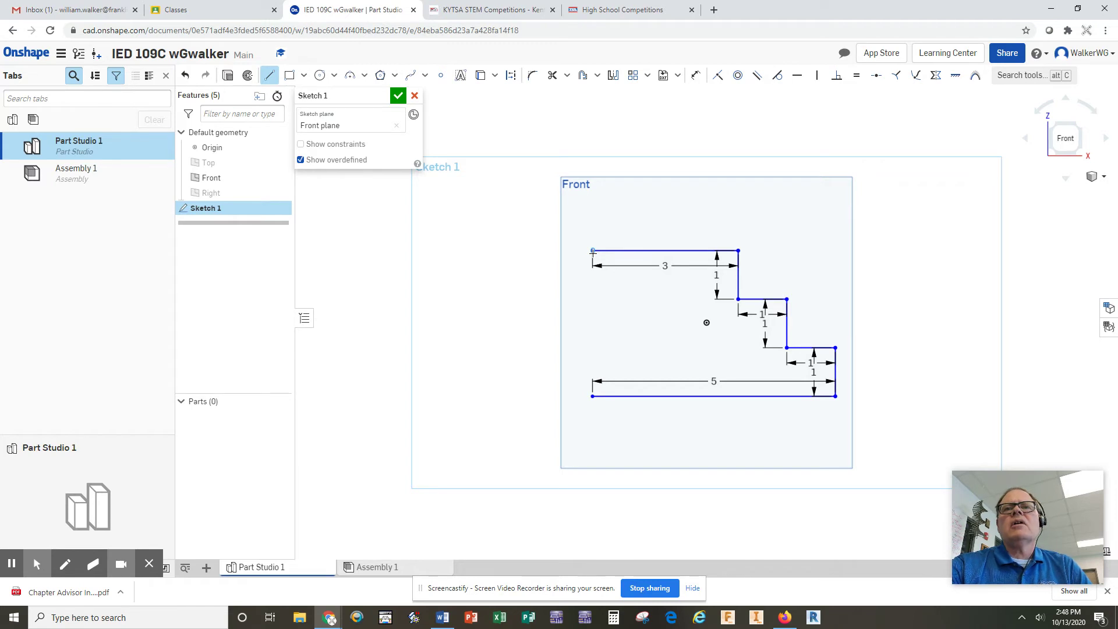
{"action": "left_click", "coordinate": [593, 251]}
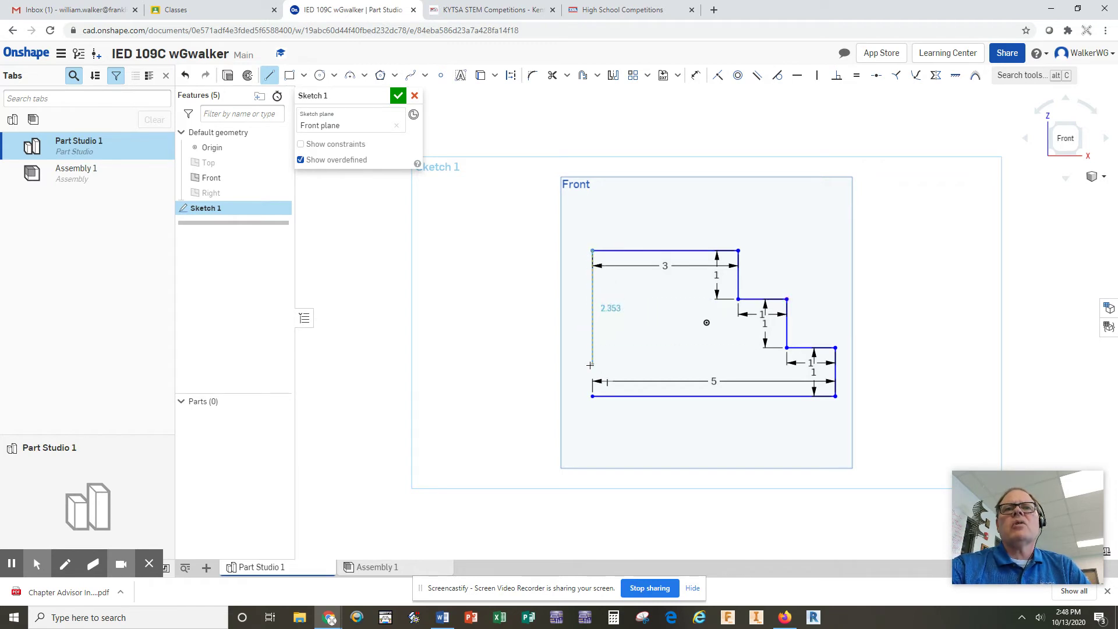
{"action": "left_click", "coordinate": [593, 397]}
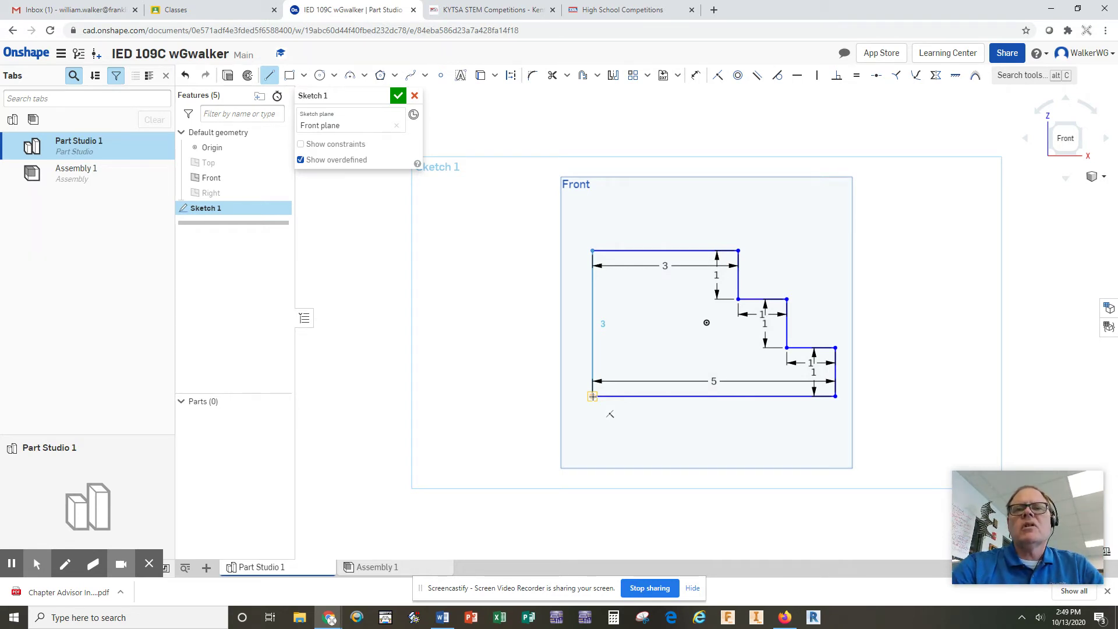
{"action": "left_click", "coordinate": [593, 396]}
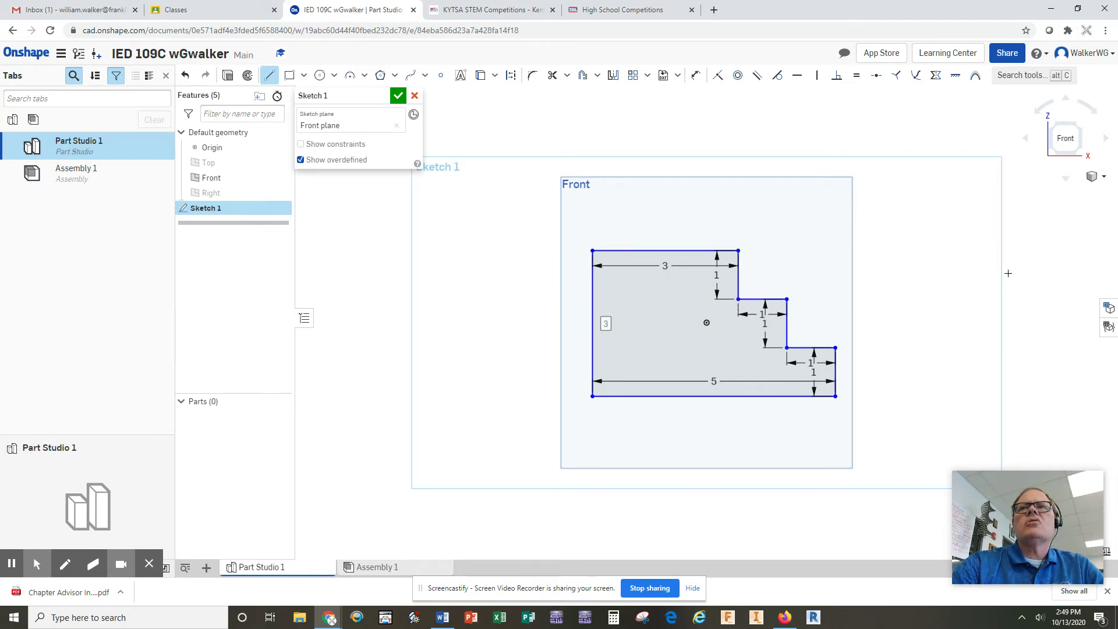
{"action": "left_click", "coordinate": [398, 97]}
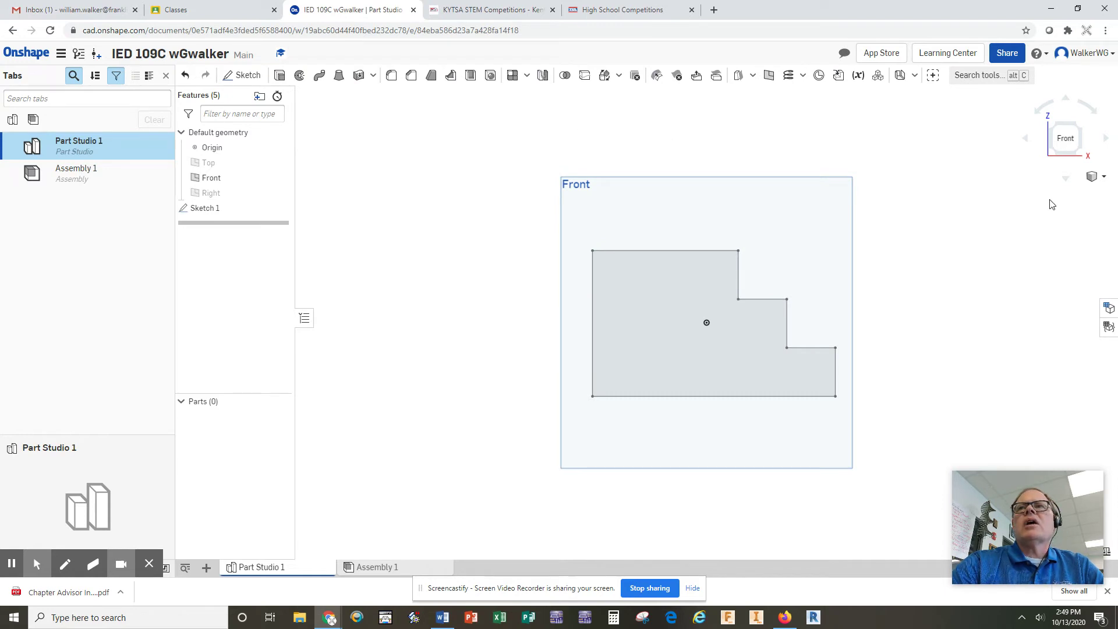
Step: Switch to the isometric view and extrude the stair-step region 3 in deep into Part 1
{"action": "left_click", "coordinate": [1107, 180]}
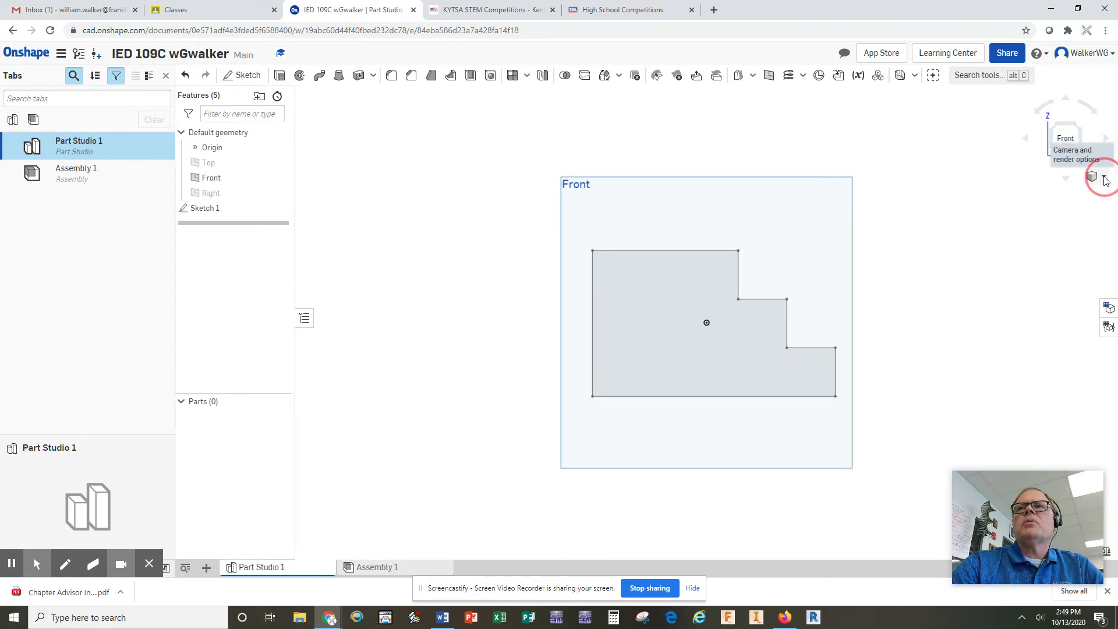
{"action": "left_click", "coordinate": [1041, 192]}
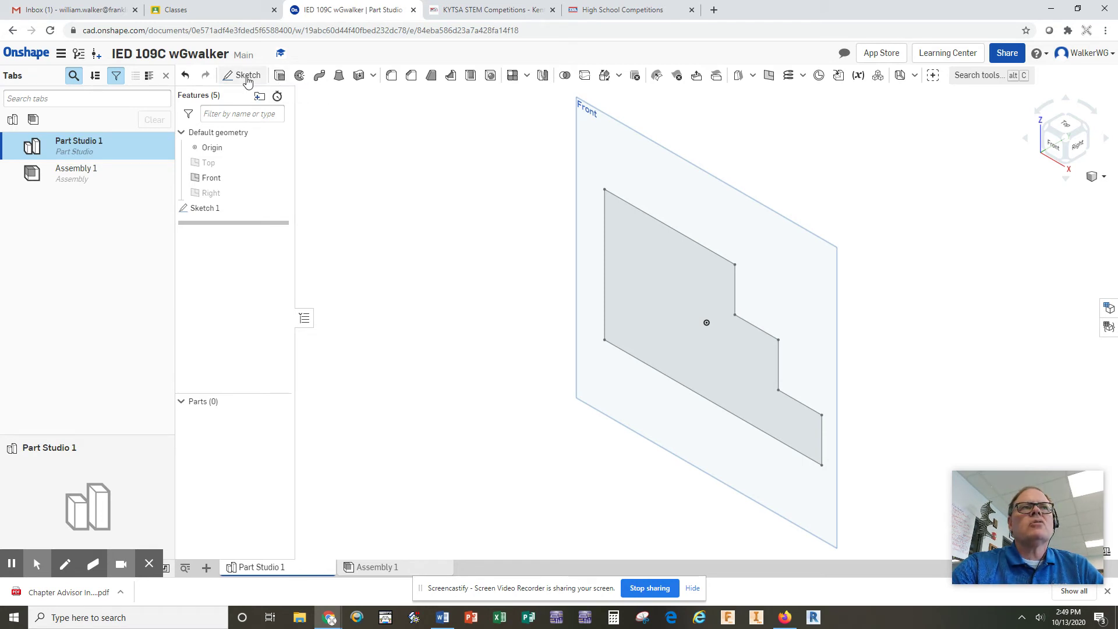
{"action": "left_click", "coordinate": [280, 77]}
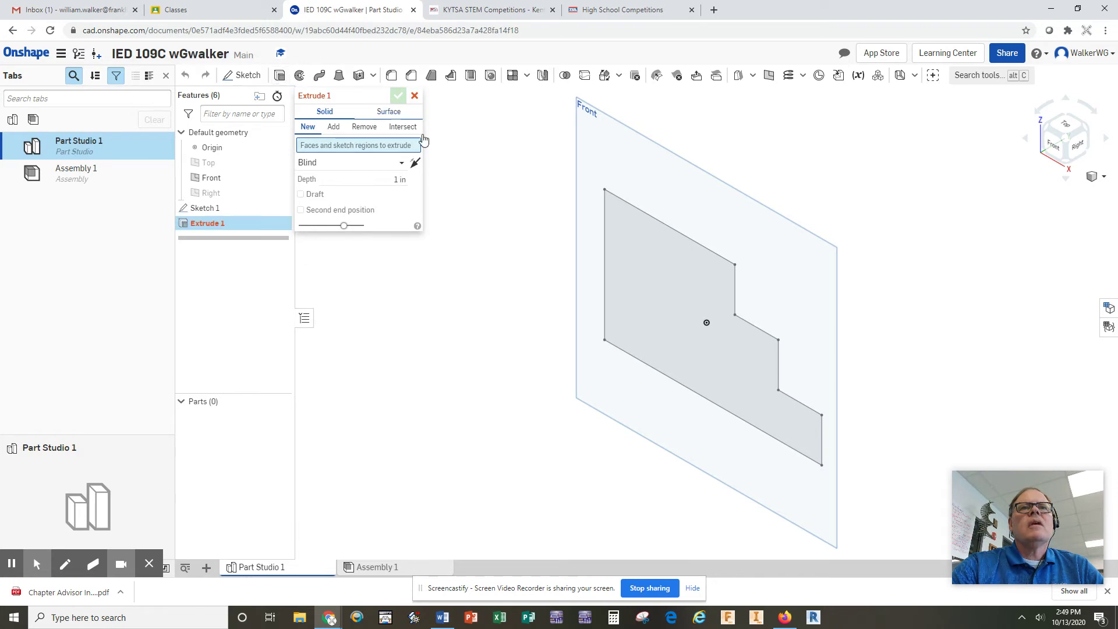
{"action": "left_click", "coordinate": [684, 245]}
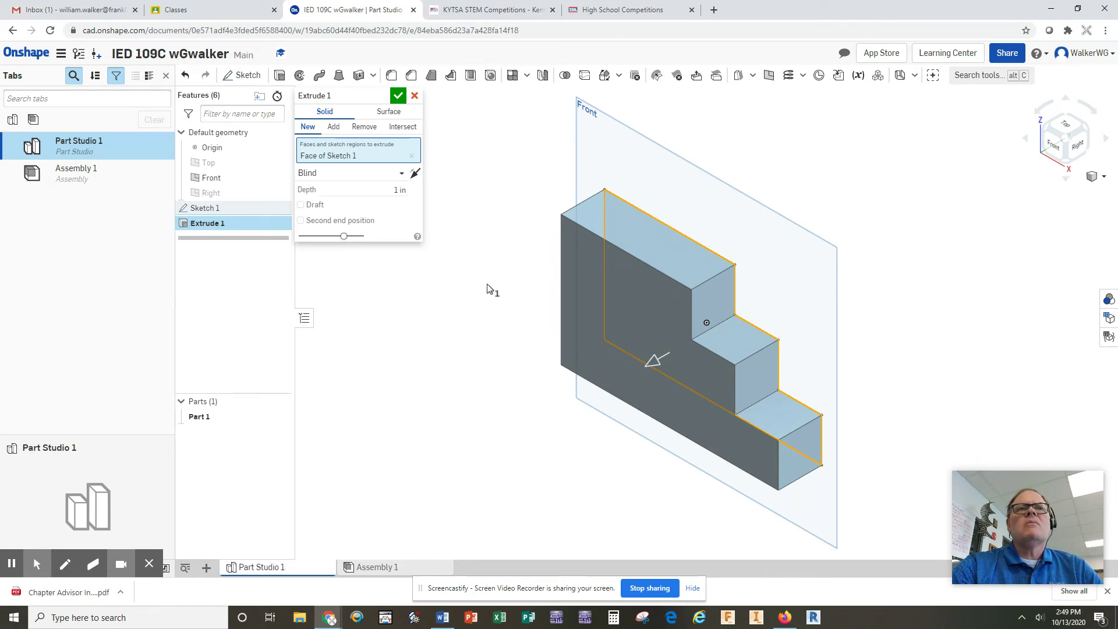
{"action": "left_click", "coordinate": [398, 191]}
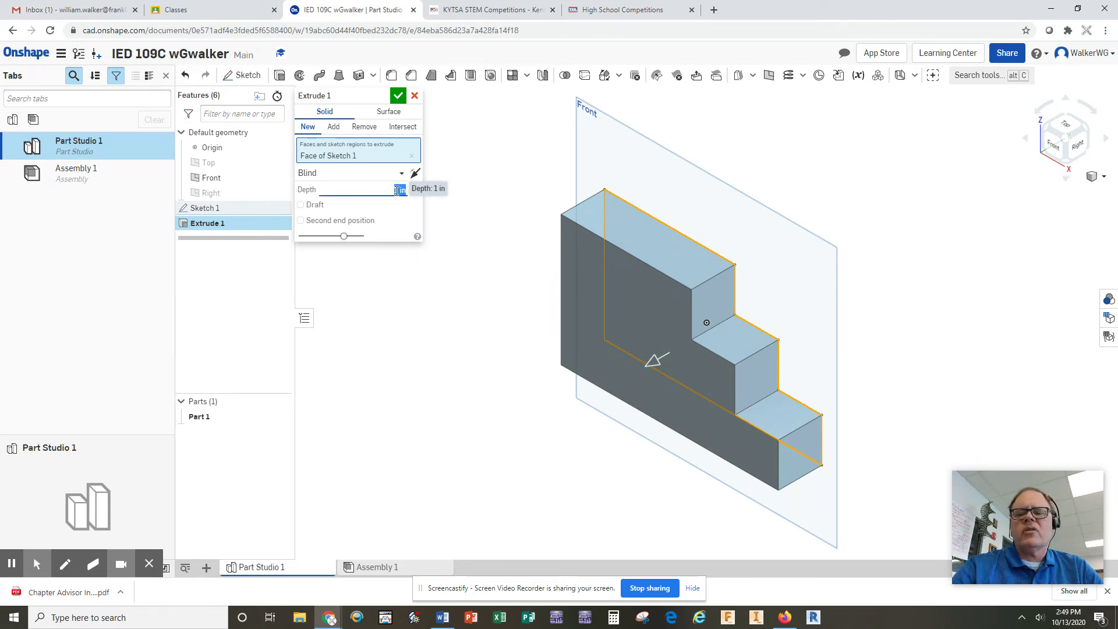
{"action": "type", "text": "3"}
{"action": "key", "text": "Return"}
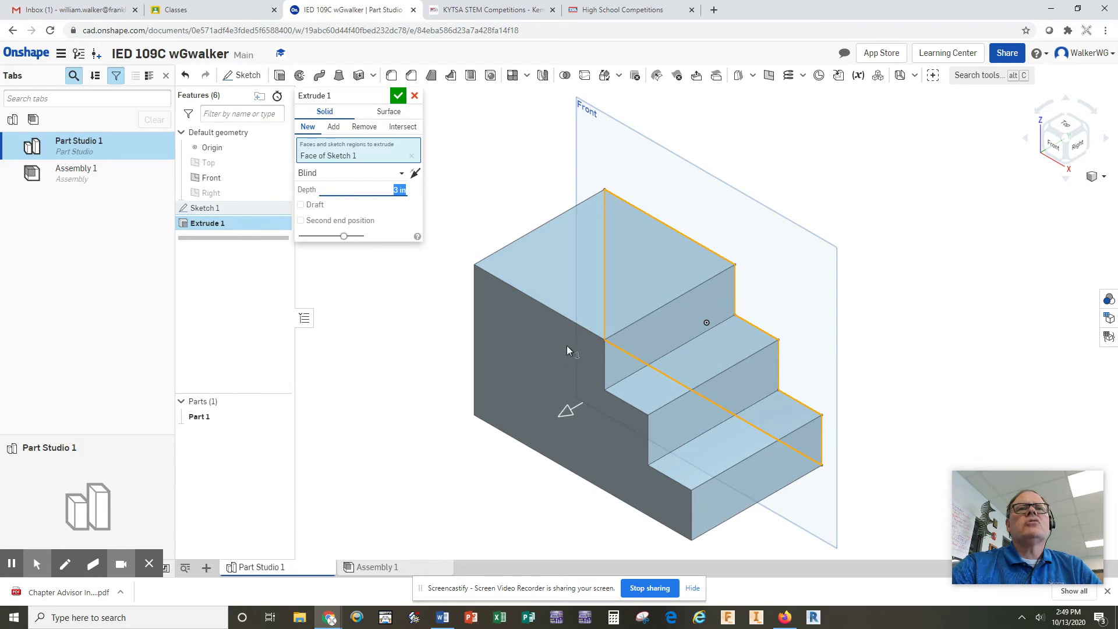
{"action": "left_click", "coordinate": [398, 95]}
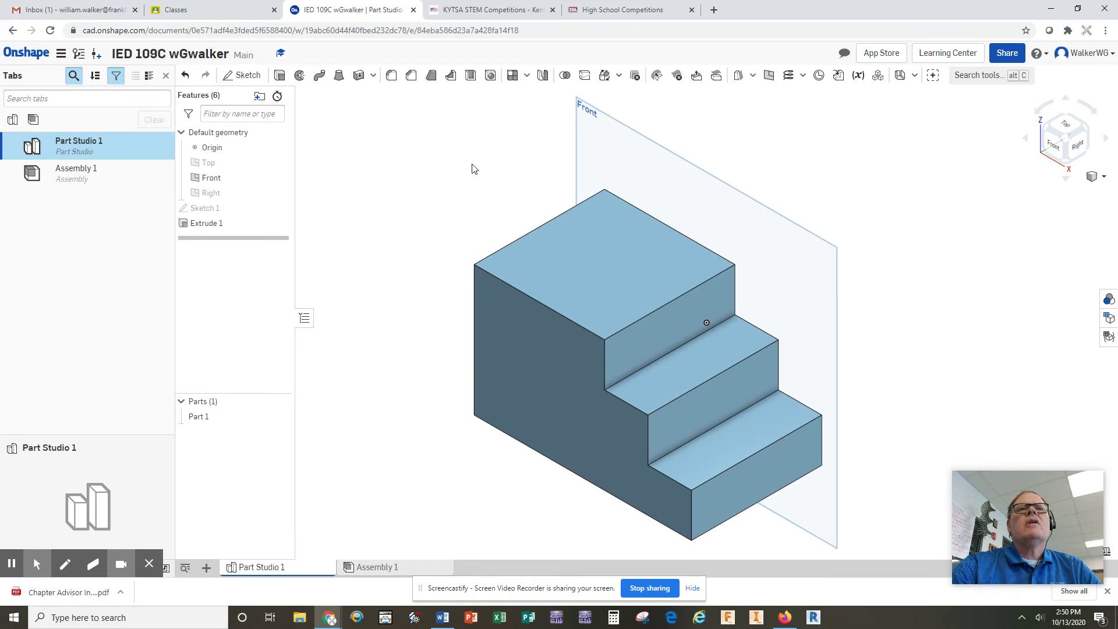
{"action": "left_click", "coordinate": [561, 376]}
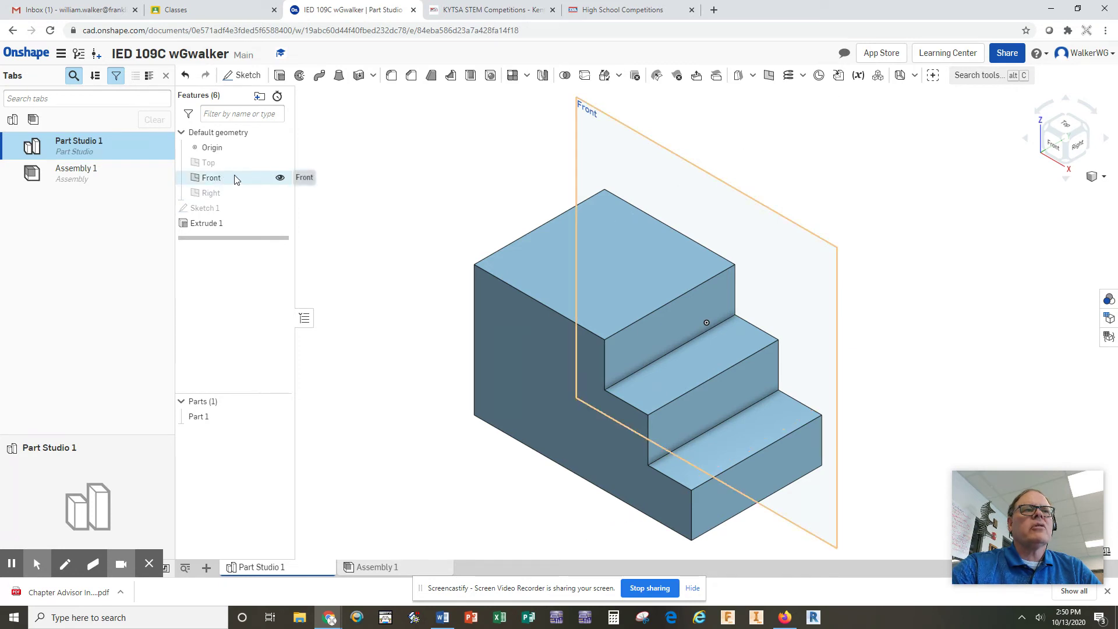
Step: Hide the Front plane so only Part 1 remains visible
{"action": "left_click", "coordinate": [280, 177]}
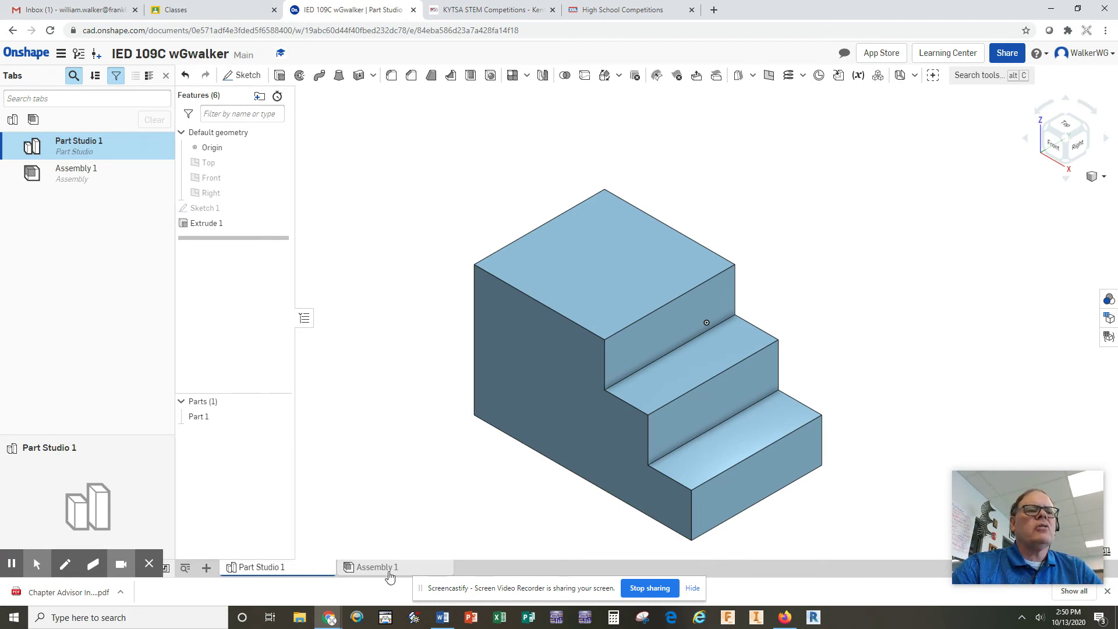
{"action": "mouse_move", "coordinate": [400, 572]}
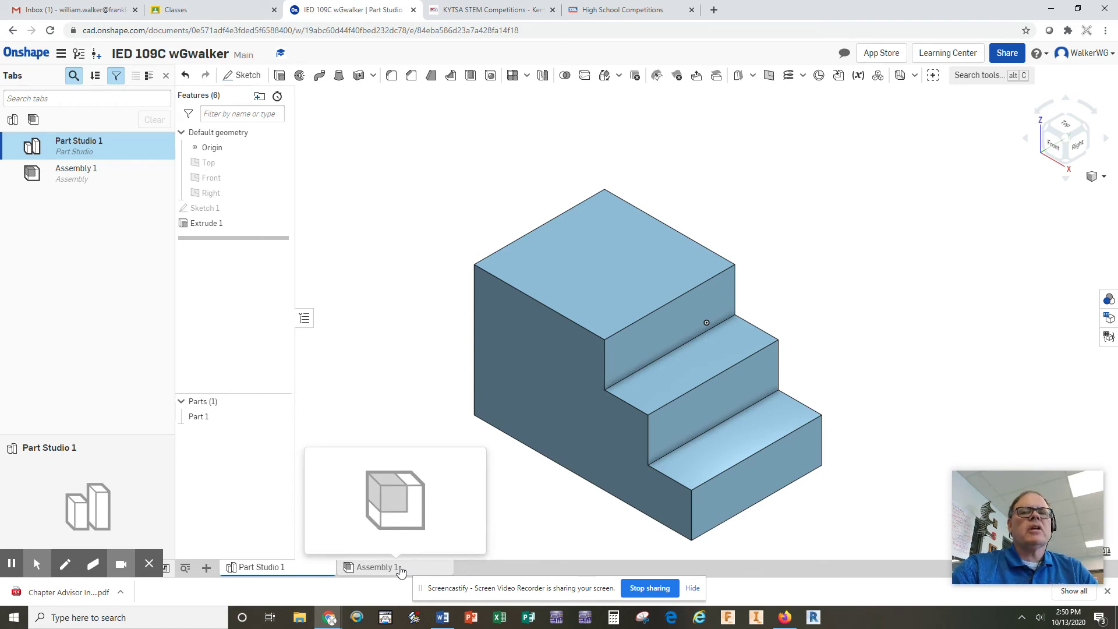
{"action": "left_click", "coordinate": [207, 568]}
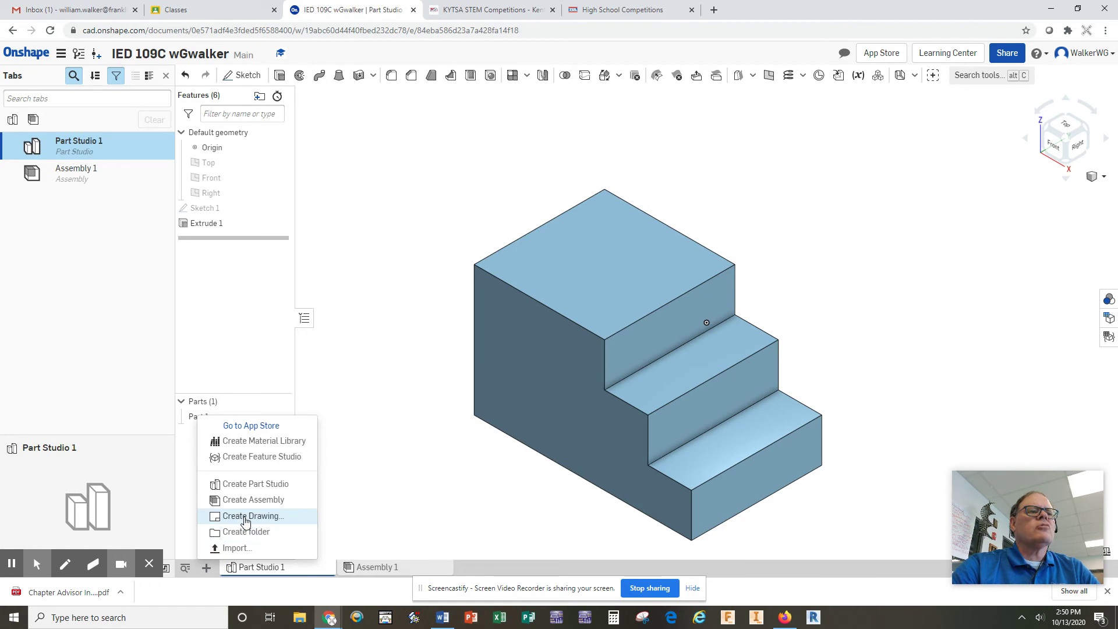
Step: Create Drawing 1 from the ANSI_A_INCH template and choose Part 1 for its view
{"action": "left_click", "coordinate": [263, 516]}
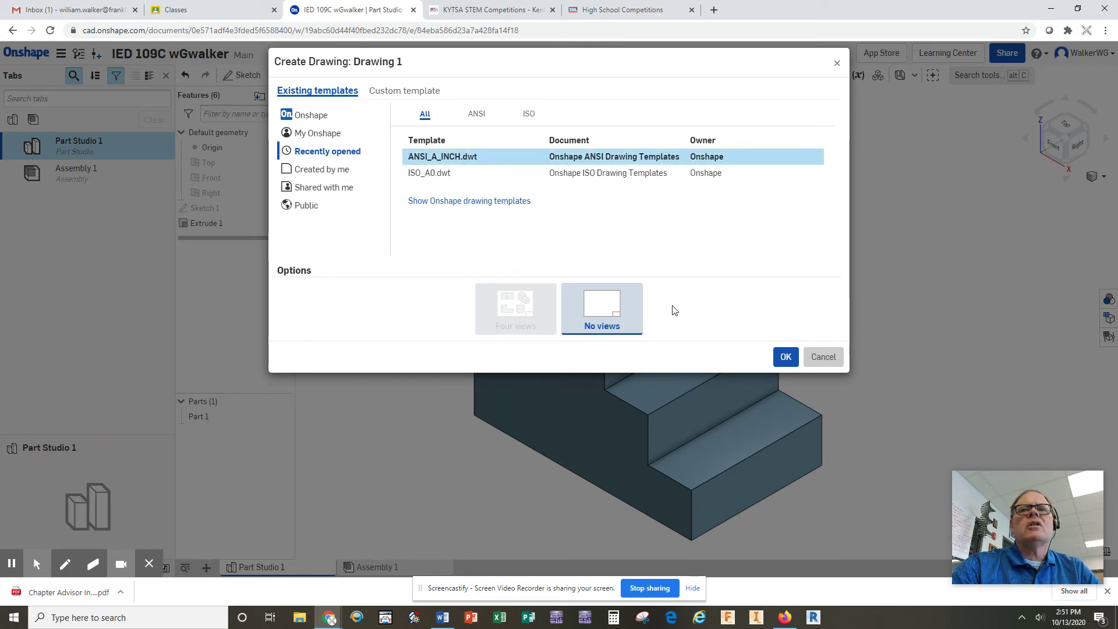
{"action": "left_click", "coordinate": [782, 357]}
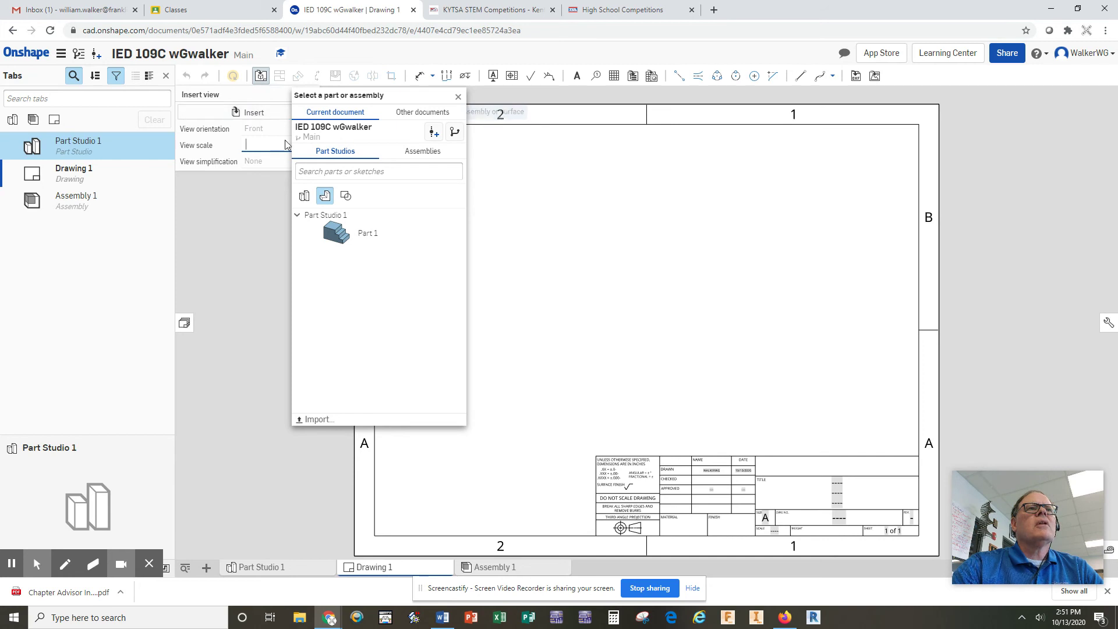
{"action": "left_click", "coordinate": [340, 234]}
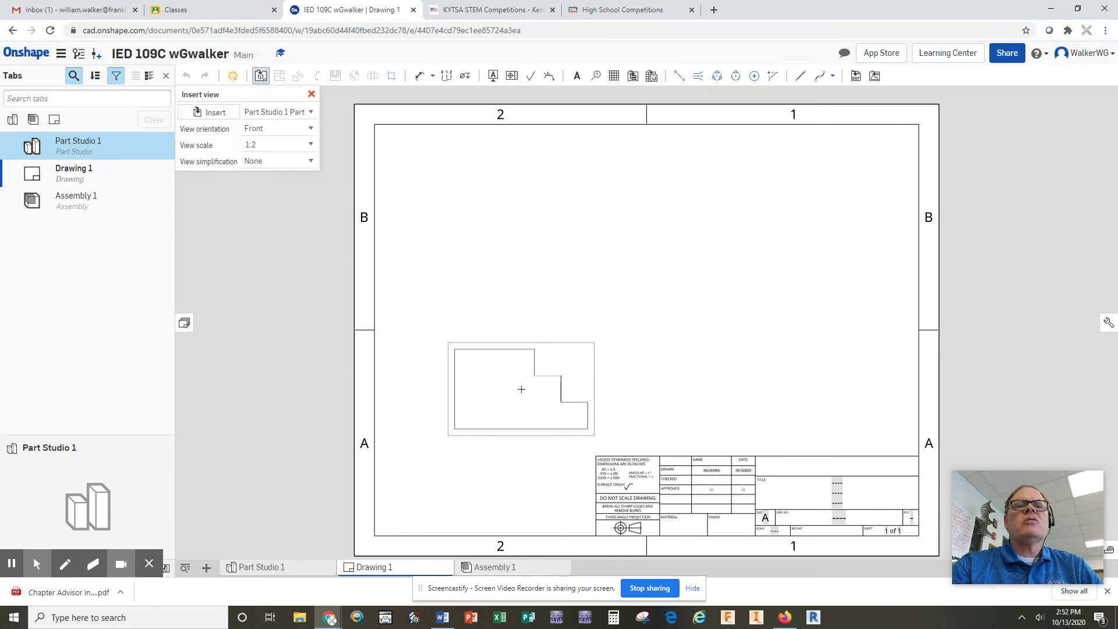
Step: Place the front view, then project the top, right-side and isometric views from it
{"action": "left_click", "coordinate": [521, 389]}
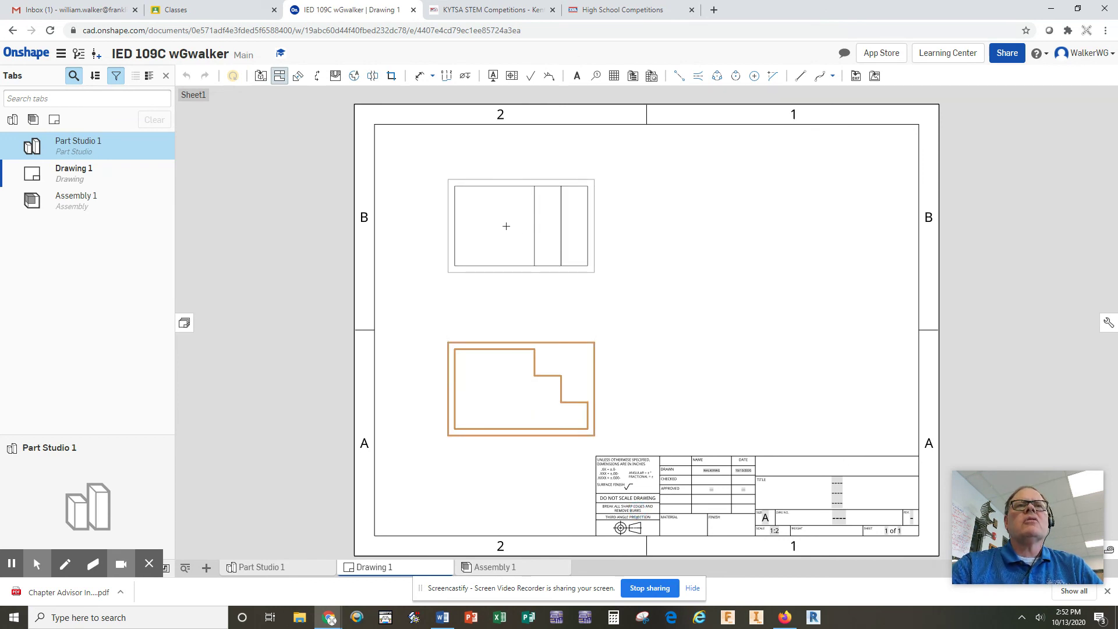
{"action": "left_click", "coordinate": [506, 226]}
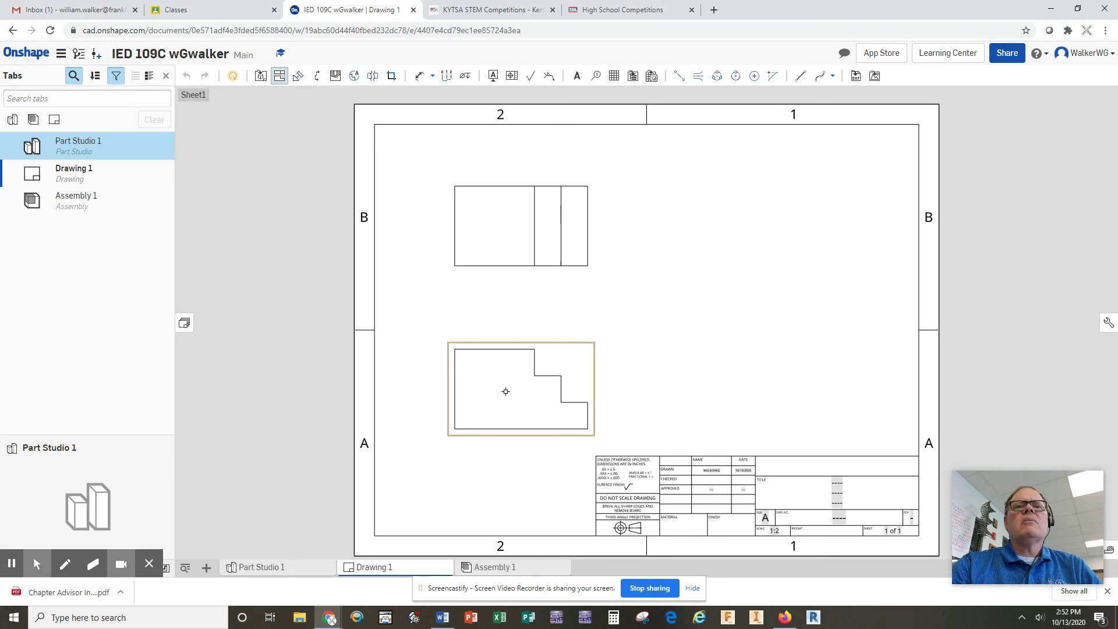
{"action": "left_click_drag", "start_coordinate": [505, 392], "coordinate": [661, 382]}
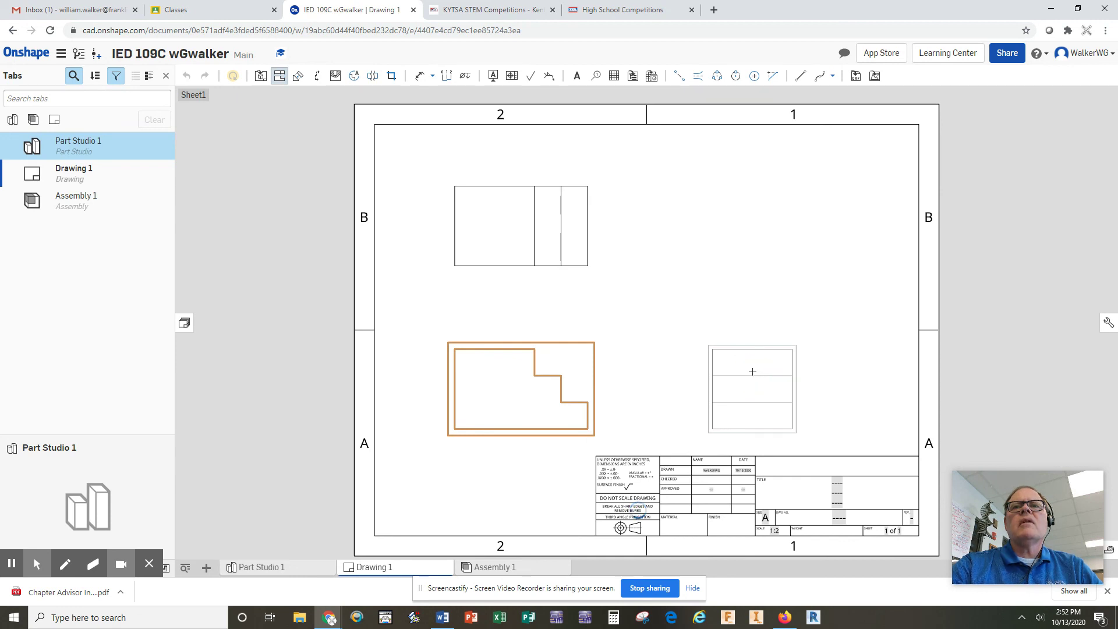
{"action": "left_click", "coordinate": [752, 371]}
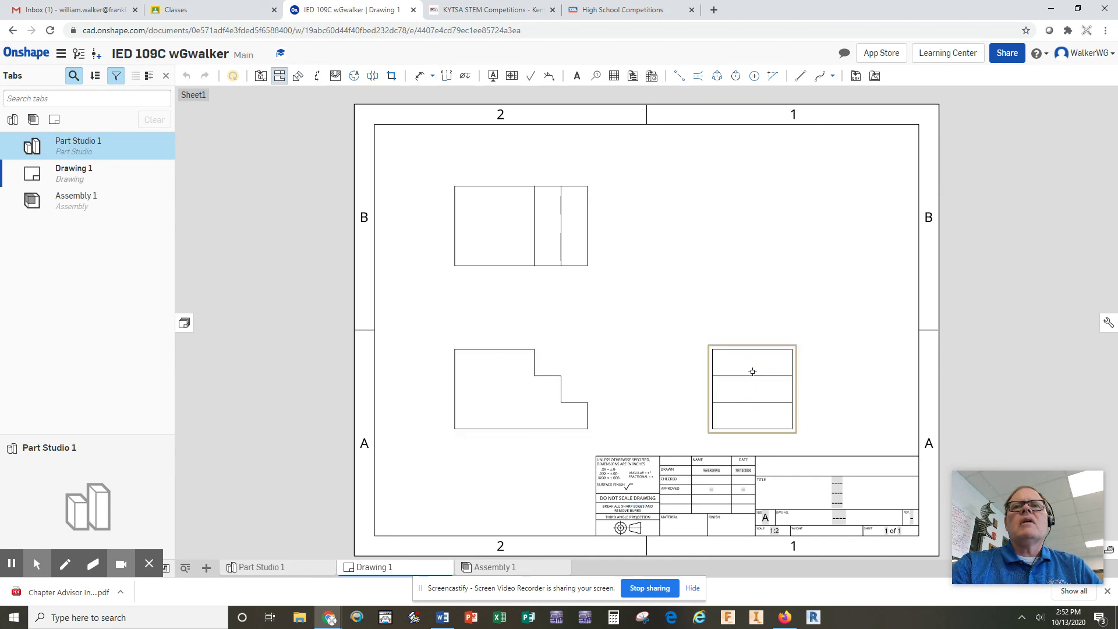
{"action": "left_click", "coordinate": [512, 388]}
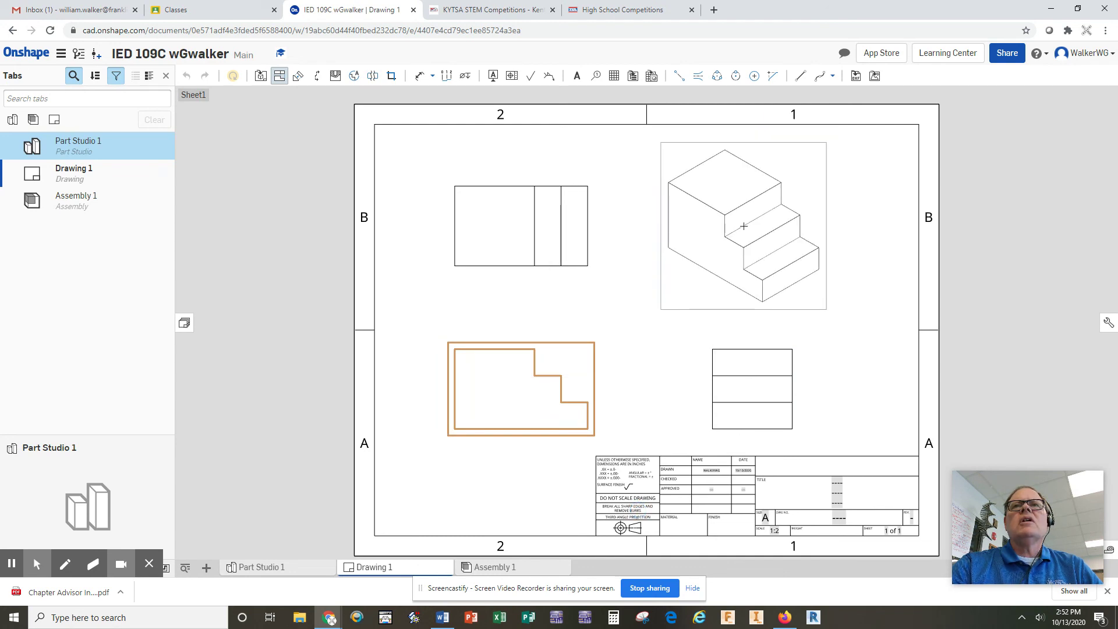
{"action": "left_click", "coordinate": [744, 226]}
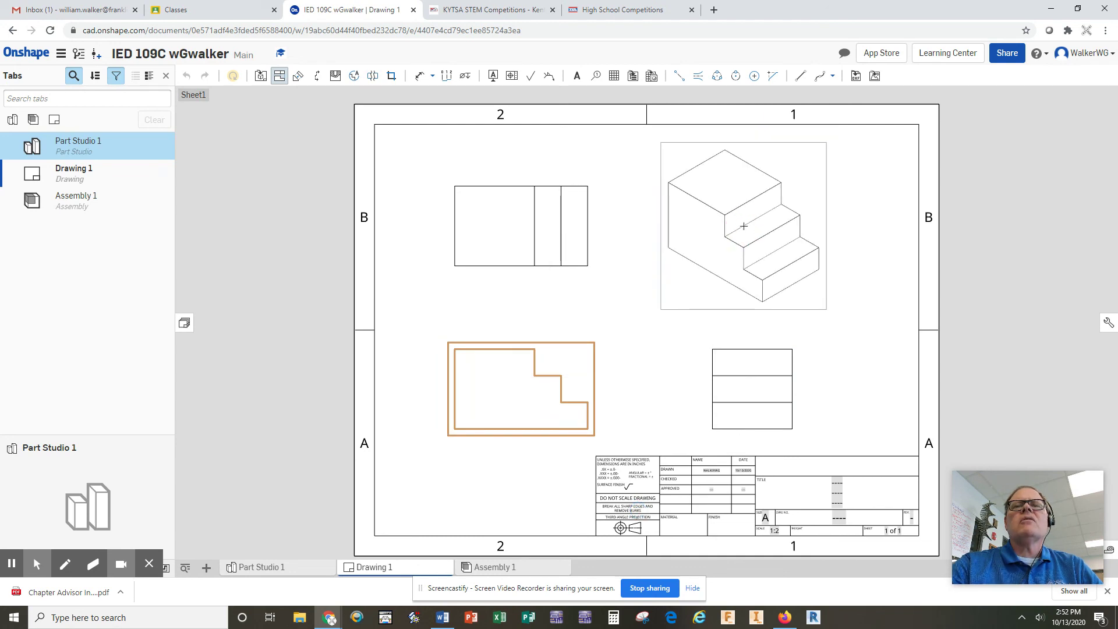